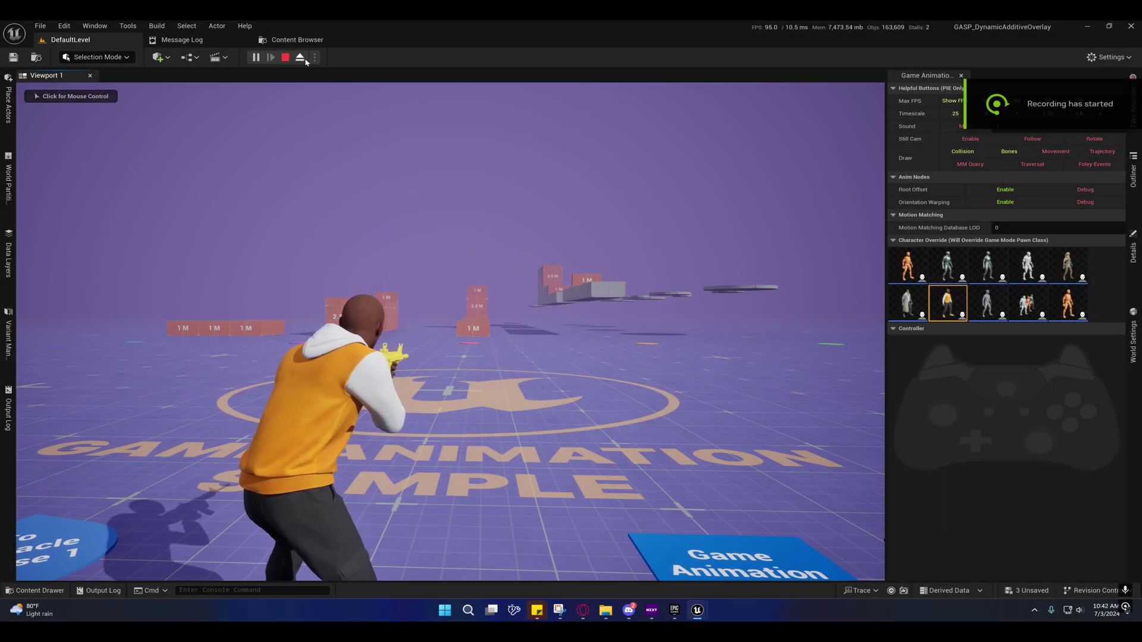
Step: Eject from the player and fly the camera around the character's rifle grip
{"action": "left_click", "coordinate": [300, 57]}
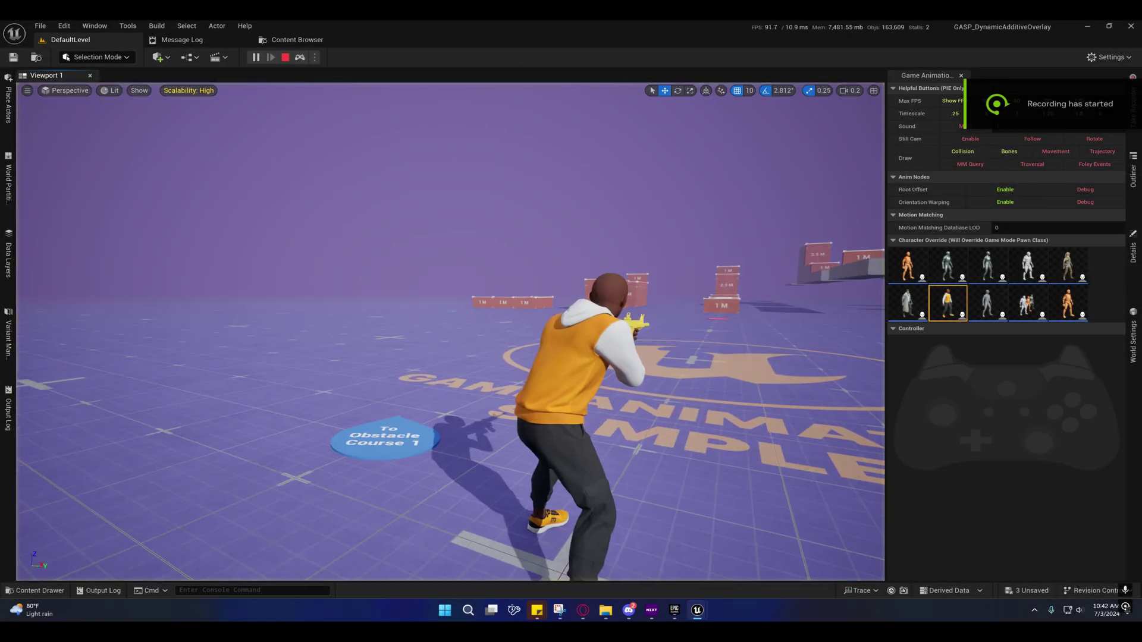
{"action": "key", "text": "d"}
{"action": "right_click_drag", "start_coordinate": [282, 167], "coordinate": [282, 167]}
{"action": "key", "text": "w"}
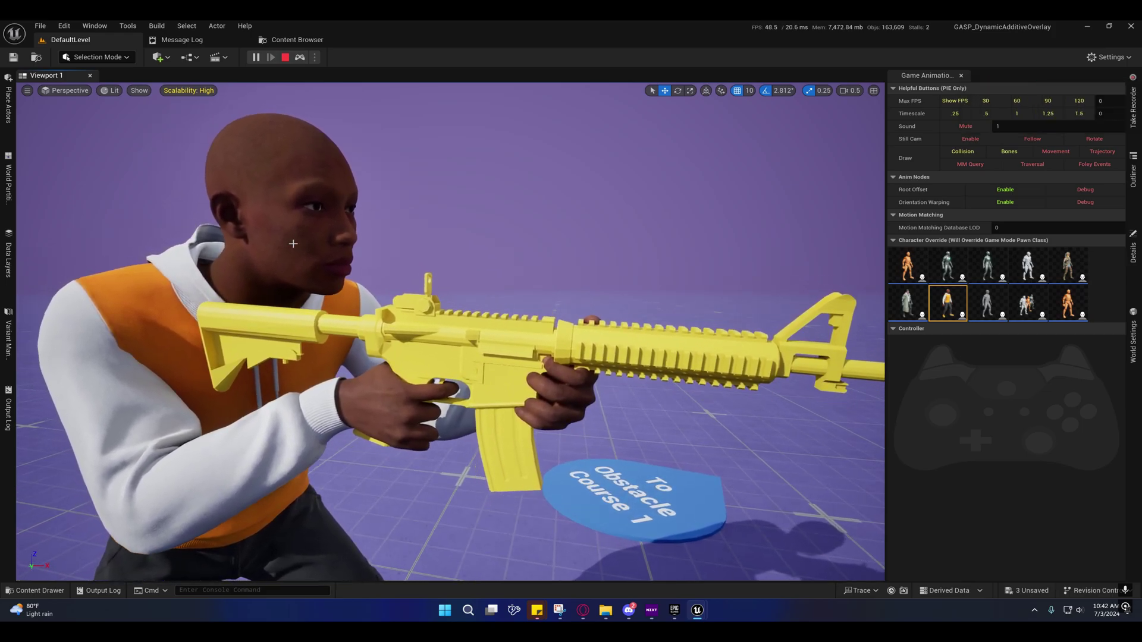
{"action": "key", "text": "s"}
{"action": "key", "text": "a"}
{"action": "right_click_drag", "start_coordinate": [366, 279], "coordinate": [367, 279]}
{"action": "key", "text": "d"}
{"action": "key", "text": "s"}
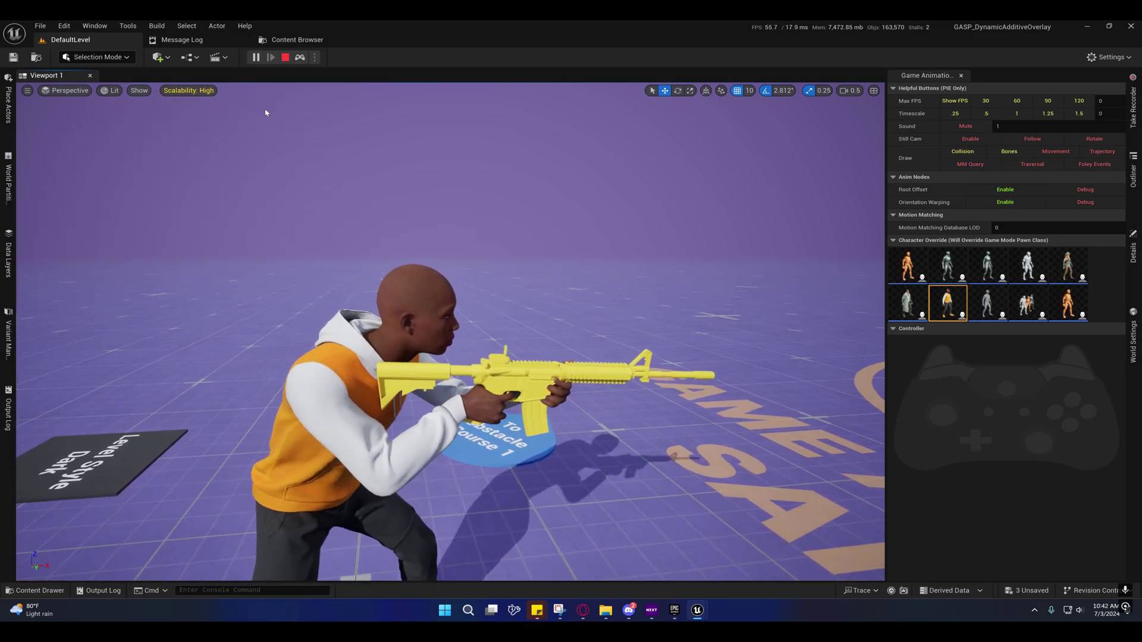
Step: Retake the character, run it around with WASD, and switch to the pistol
{"action": "key", "text": "shift+F1"}
{"action": "left_click", "coordinate": [495, 298]}
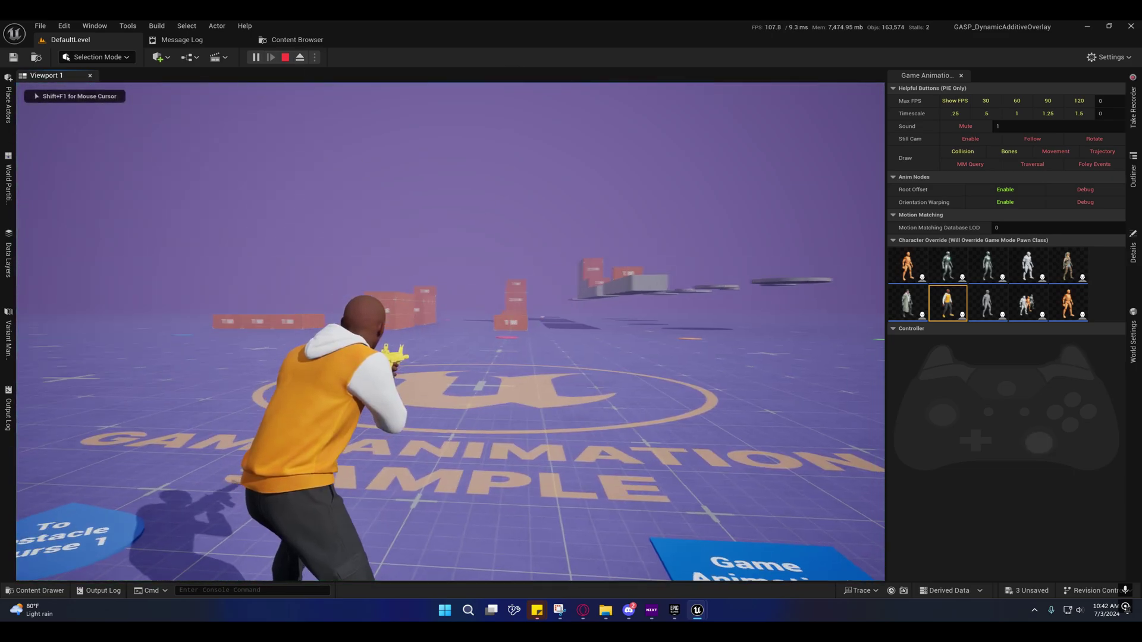
{"action": "key", "text": "w"}
{"action": "key", "text": "a"}
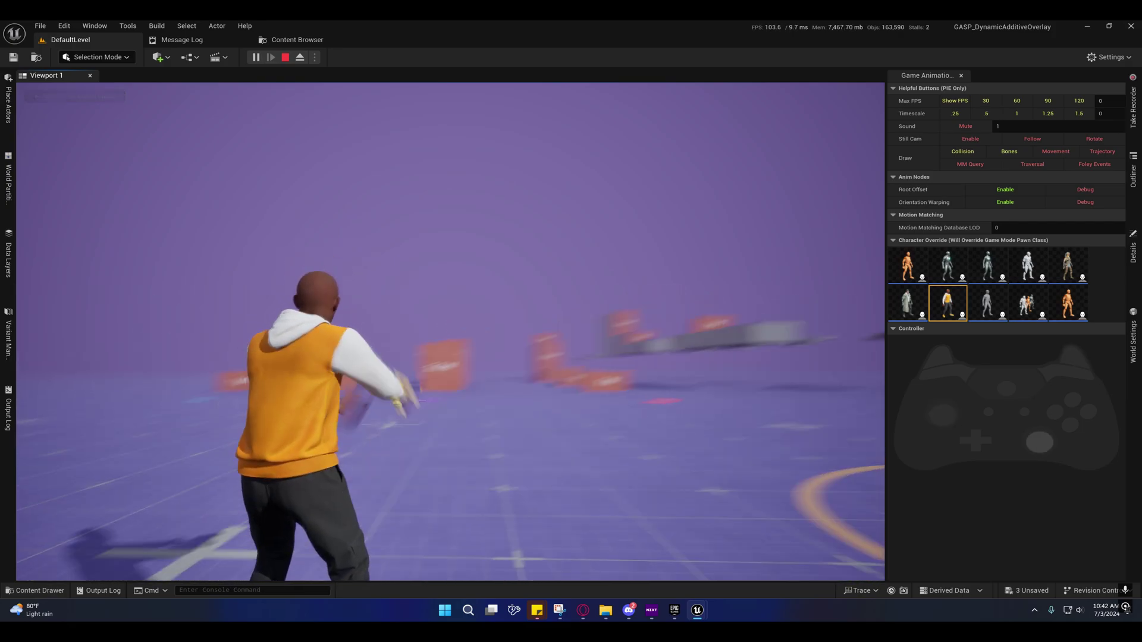
{"action": "key", "text": "d"}
{"action": "key", "text": "w"}
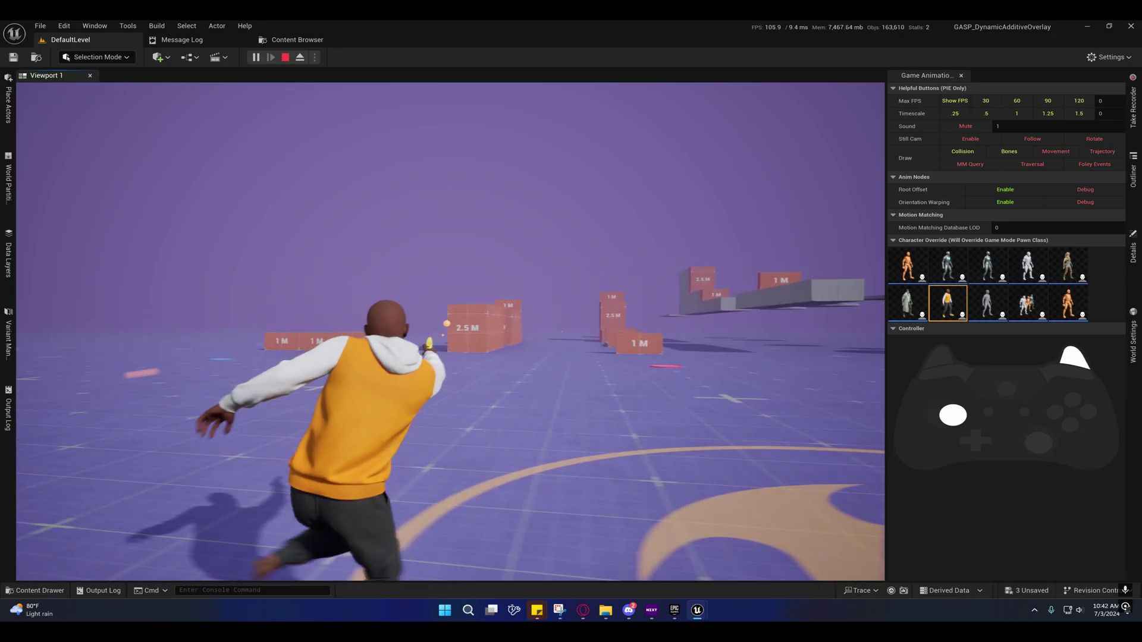
{"action": "key", "text": "shift+F1"}
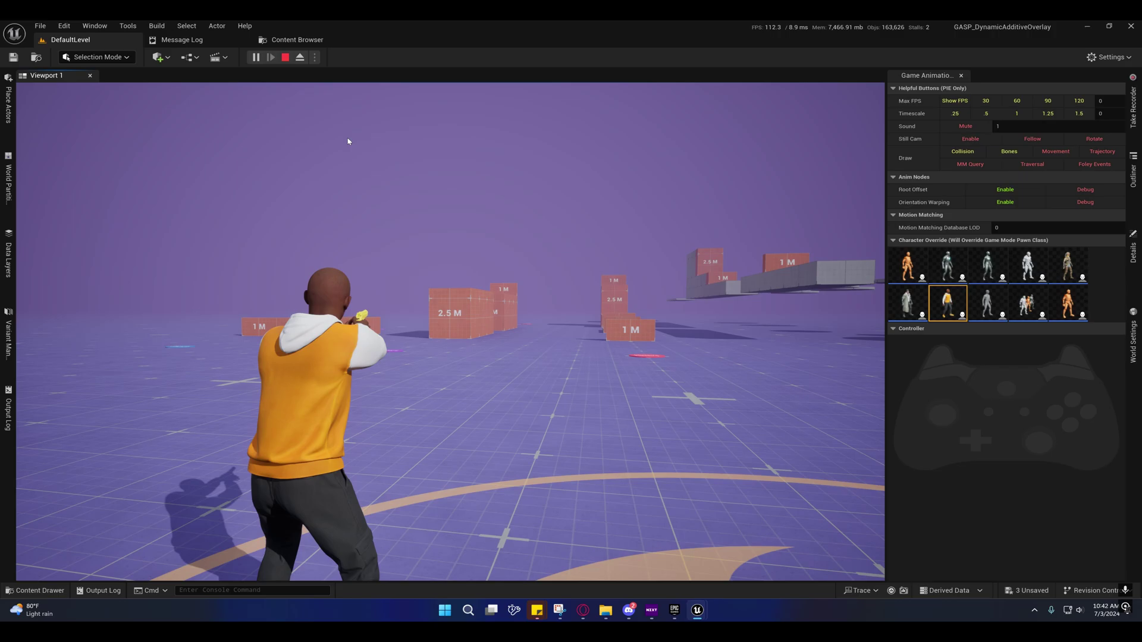
Step: Eject and fly the camera around the character's pistol, hands and head
{"action": "left_click", "coordinate": [299, 57]}
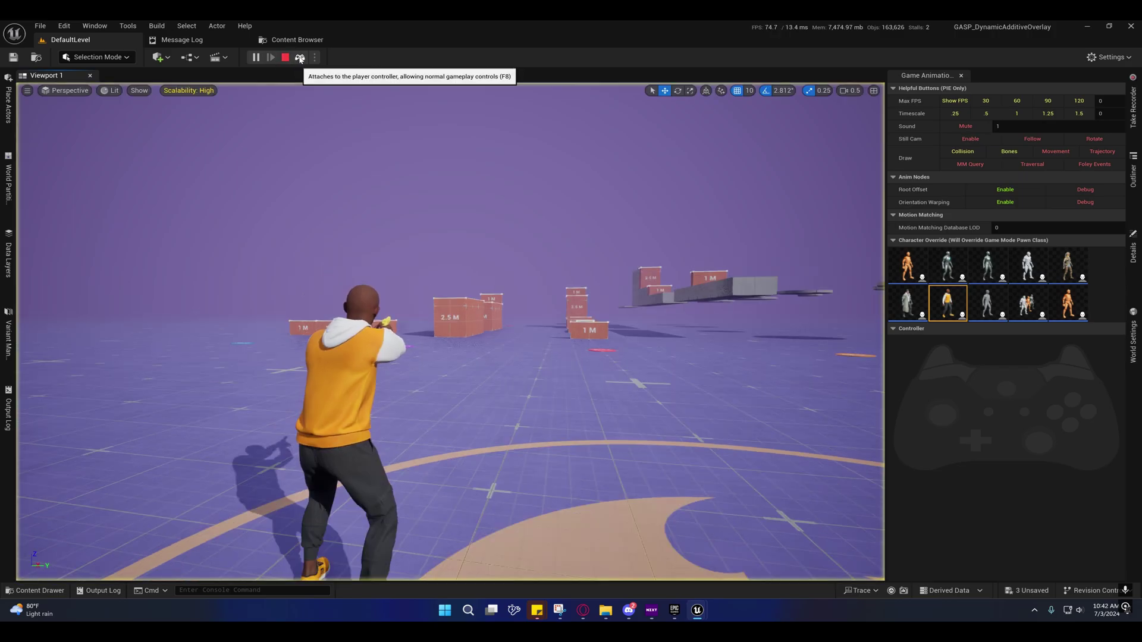
{"action": "key", "text": "d"}
{"action": "right_click_drag", "start_coordinate": [423, 284], "coordinate": [220, 297]}
{"action": "key", "text": "w"}
{"action": "scroll", "coordinate": [424, 284], "scroll_direction": "down", "scroll_amount": 3}
{"action": "key", "text": "d"}
{"action": "scroll", "coordinate": [302, 305], "scroll_direction": "up", "scroll_amount": 1}
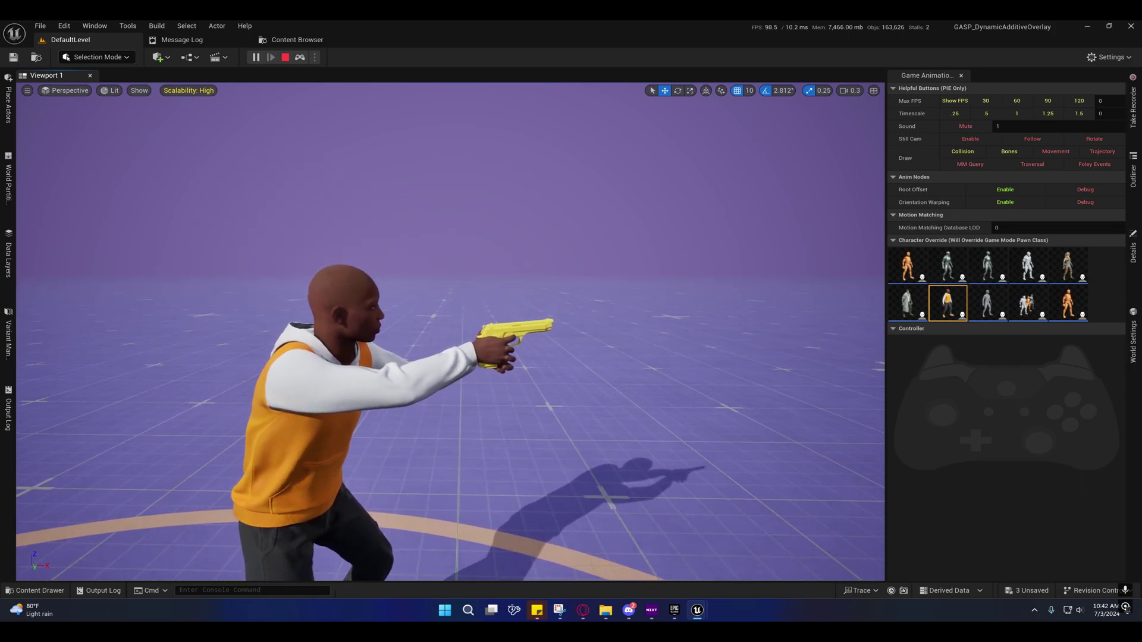
{"action": "key", "text": "w"}
{"action": "mouse_move", "coordinate": [450, 332]}
{"action": "right_mouse_down"}
{"action": "mouse_move", "coordinate": [450, 316]}
{"action": "mouse_move", "coordinate": [452, 334]}
{"action": "right_mouse_up"}
{"action": "key", "text": "s"}
{"action": "key", "text": "a"}
{"action": "key", "text": "s"}
{"action": "key", "text": "d"}
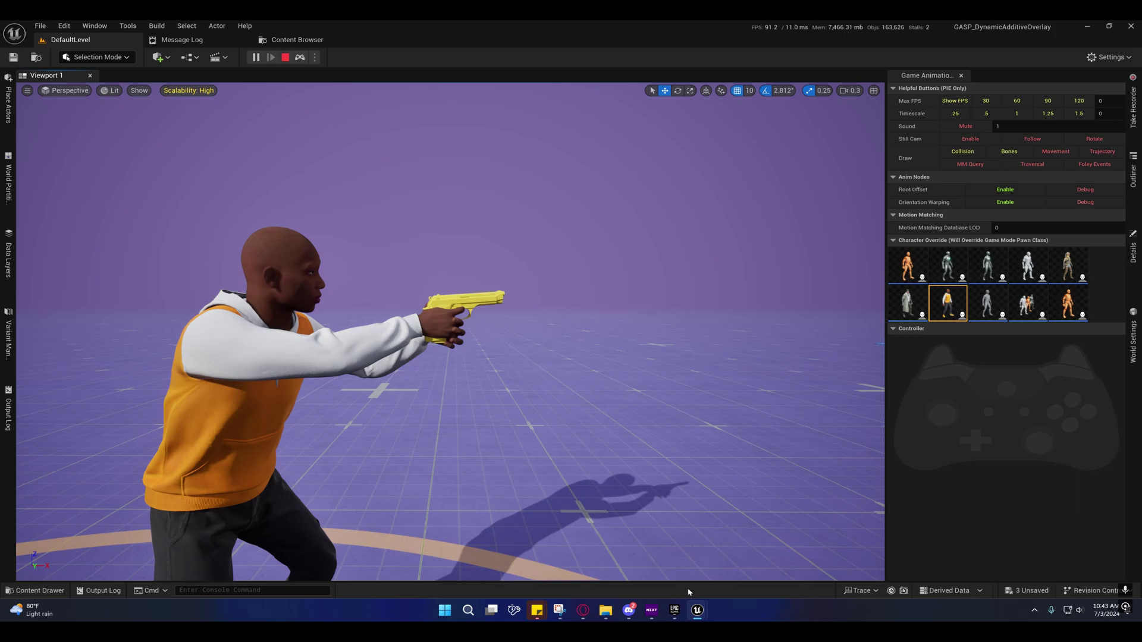
Step: Possess the character again, then eject and move in on the rifle grip
{"action": "left_click", "coordinate": [300, 57]}
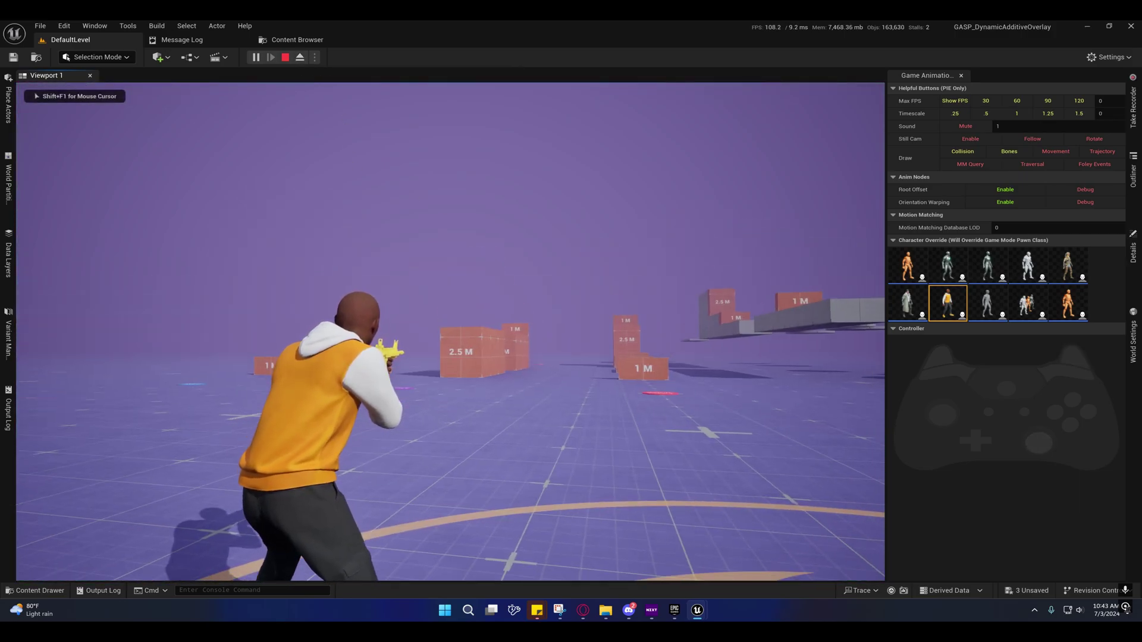
{"action": "key", "text": "shift+F1"}
{"action": "left_click", "coordinate": [302, 57]}
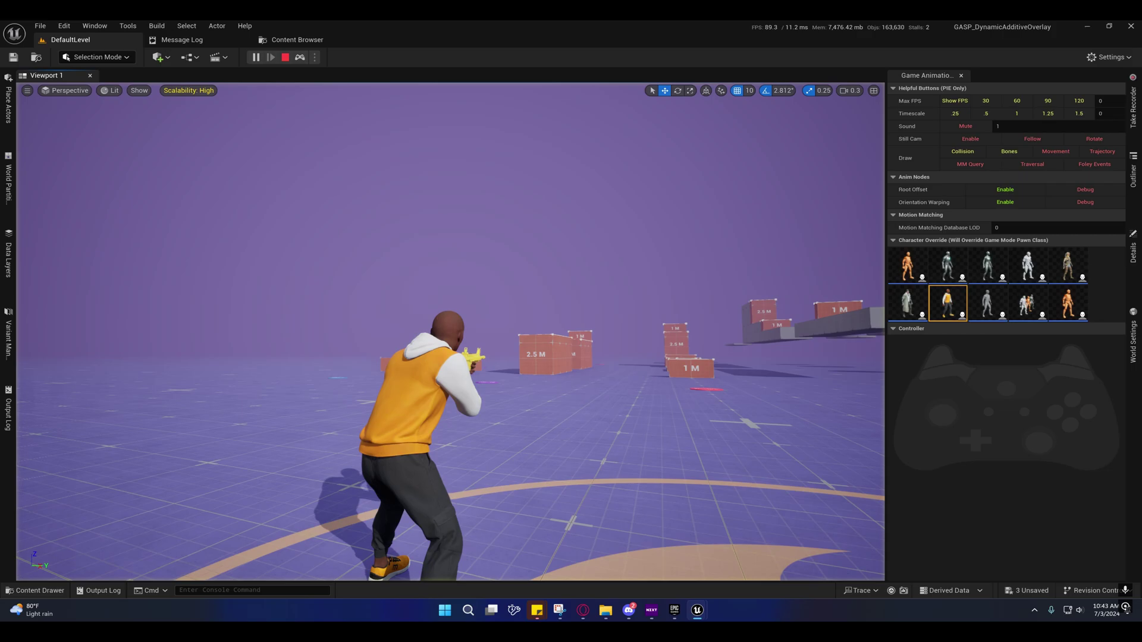
{"action": "mouse_move", "coordinate": [450, 331]}
{"action": "right_mouse_down"}
{"action": "mouse_move", "coordinate": [356, 336]}
{"action": "mouse_move", "coordinate": [410, 346]}
{"action": "mouse_move", "coordinate": [443, 330]}
{"action": "mouse_move", "coordinate": [435, 325]}
{"action": "right_mouse_up"}
Step: Bring the IK Retargeter window forward and orbit the level view around the rifle-holding hands
{"action": "mouse_move", "coordinate": [697, 610]}
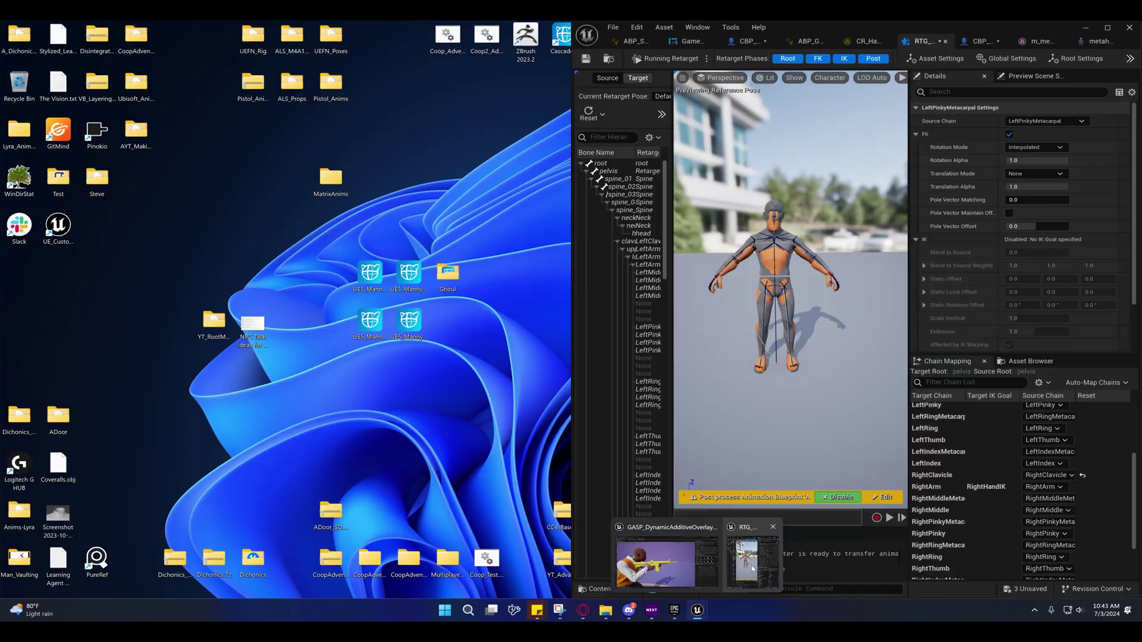
{"action": "left_click", "coordinate": [748, 562]}
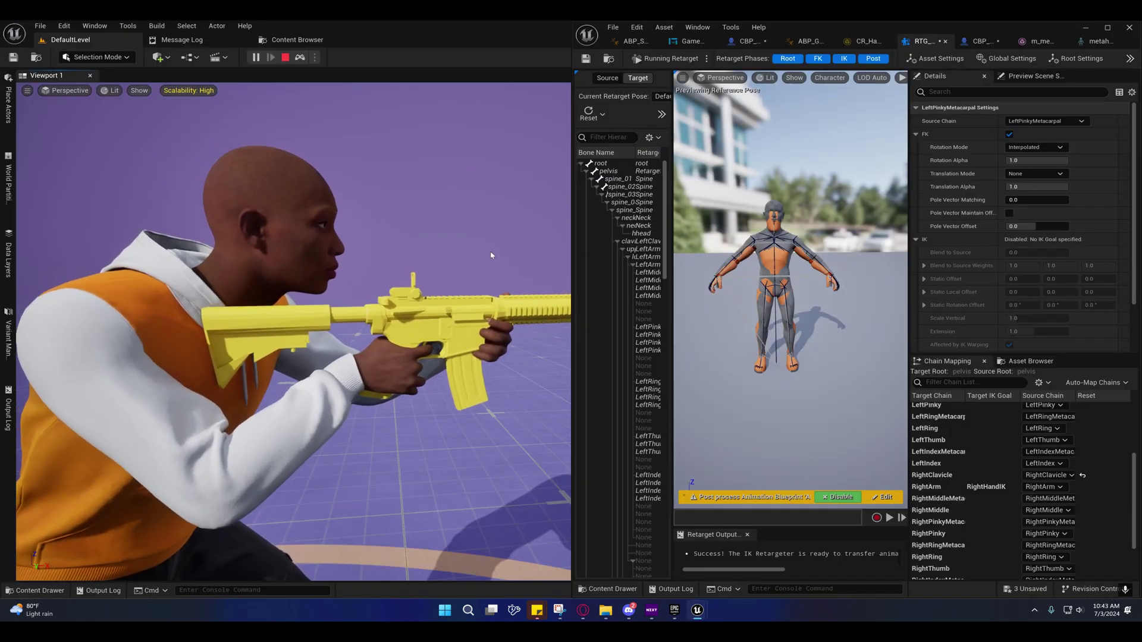
{"action": "right_click_drag", "start_coordinate": [443, 310], "coordinate": [474, 320]}
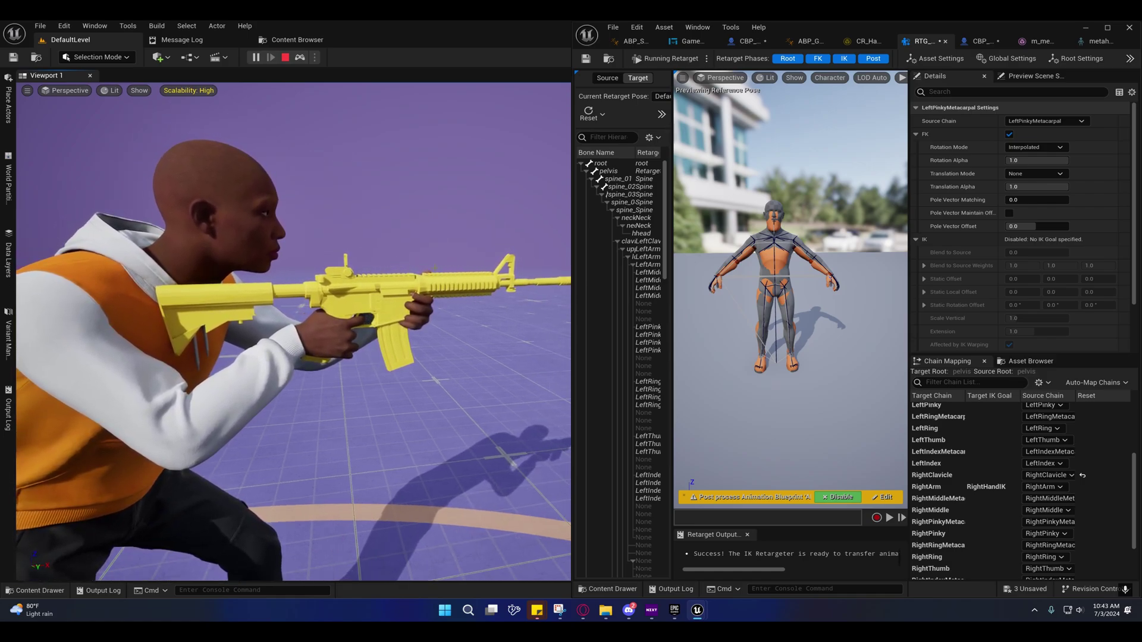
{"action": "right_click_drag", "start_coordinate": [455, 308], "coordinate": [427, 304]}
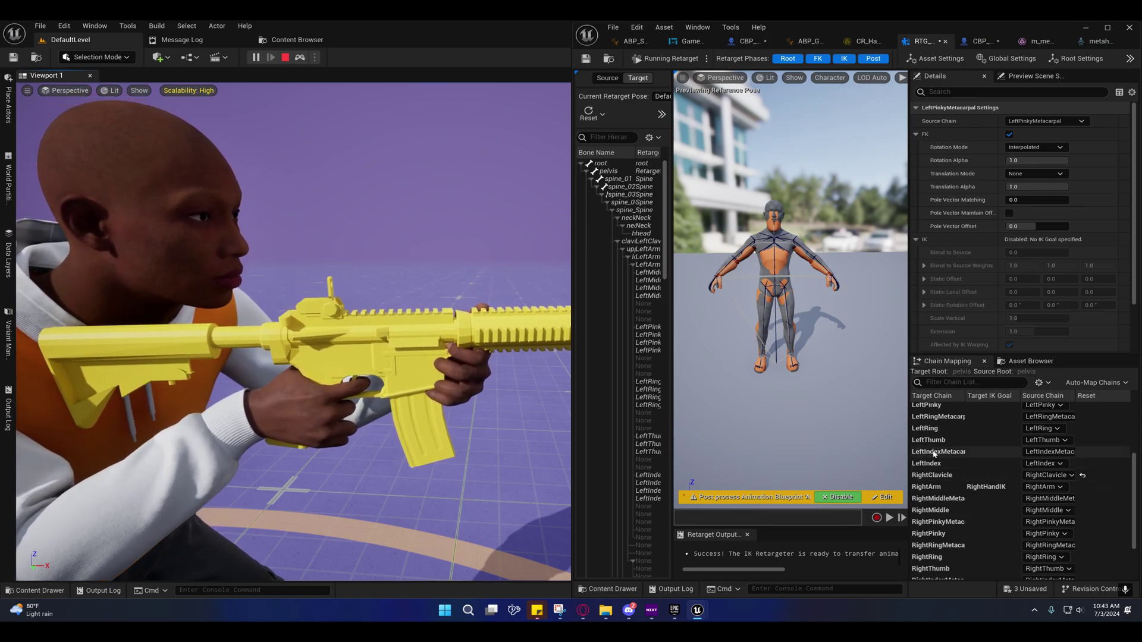
{"action": "scroll", "coordinate": [932, 461], "scroll_direction": "up", "scroll_amount": 3}
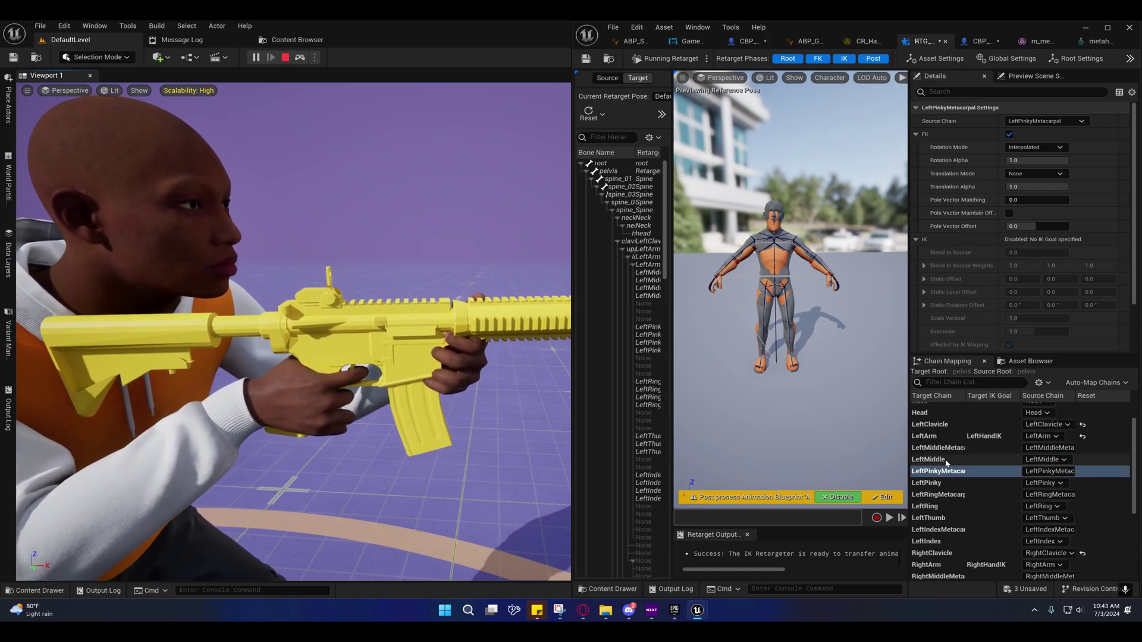
Step: Select the LeftArm chain, raise its IK static local offset X, and set Z to 1
{"action": "left_click", "coordinate": [932, 468]}
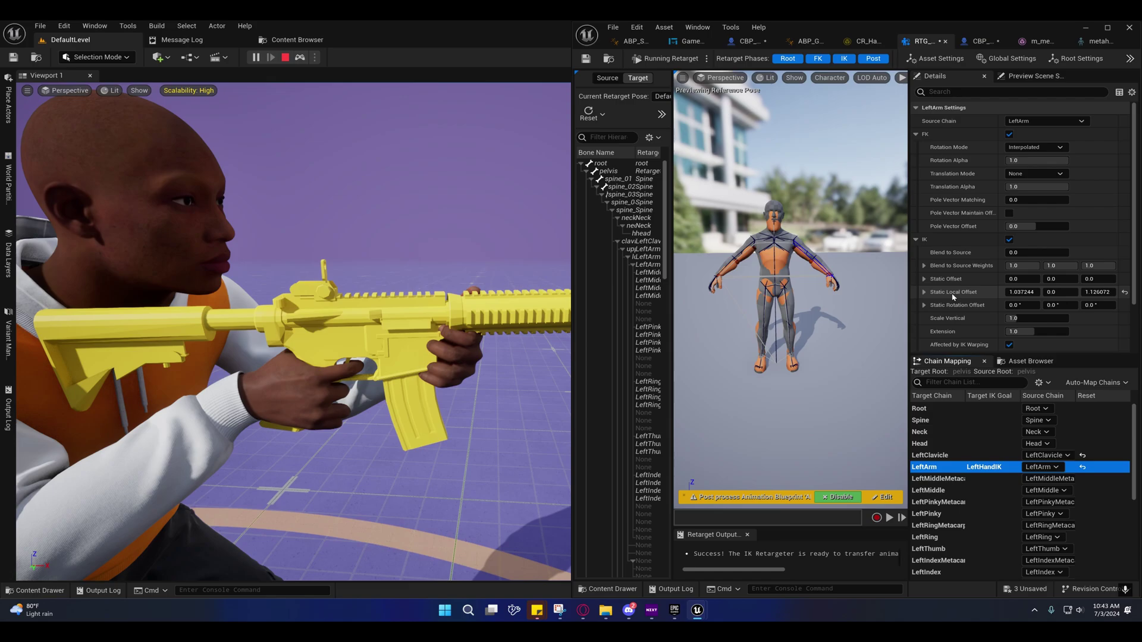
{"action": "left_click_drag", "start_coordinate": [1017, 292], "coordinate": [1035, 292]}
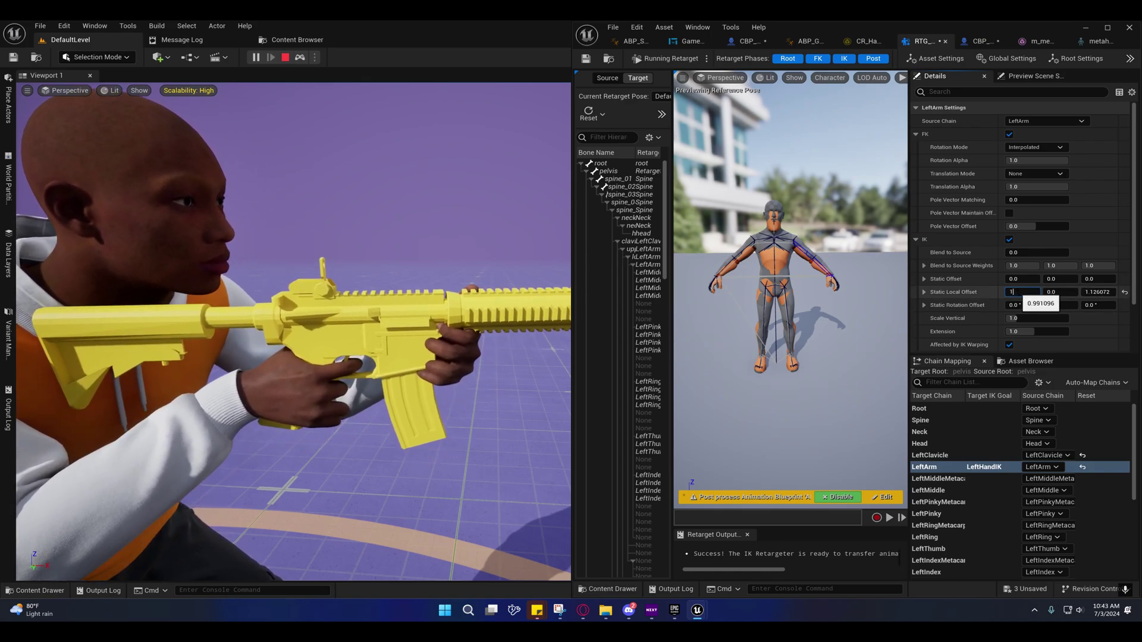
{"action": "left_click", "coordinate": [1096, 290]}
{"action": "type", "text": "1"}
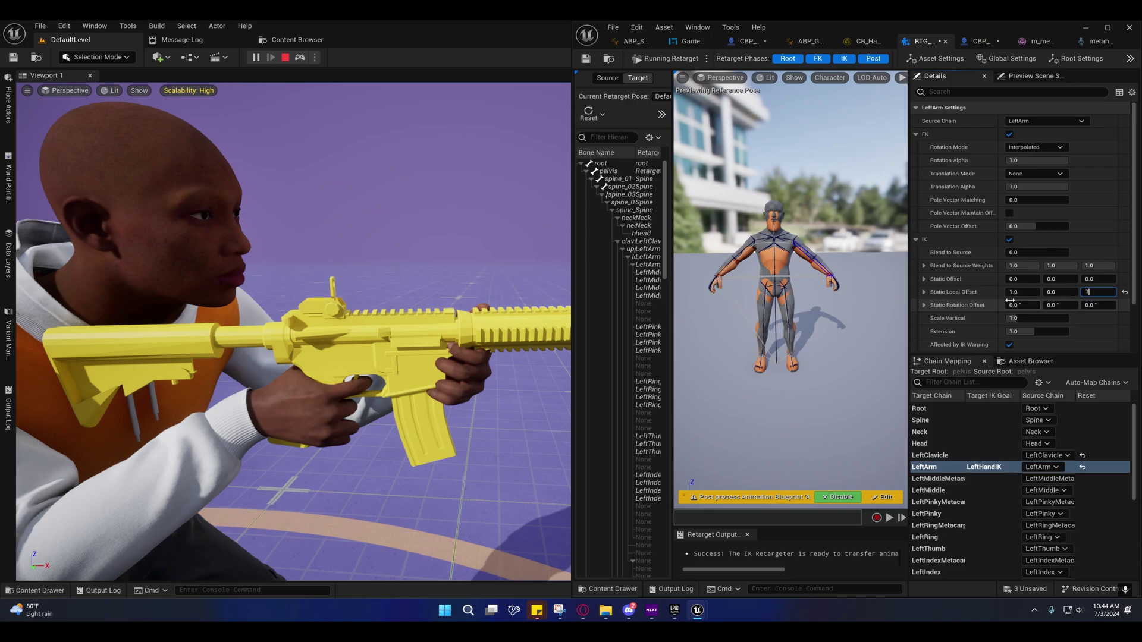
{"action": "left_click", "coordinate": [979, 290]}
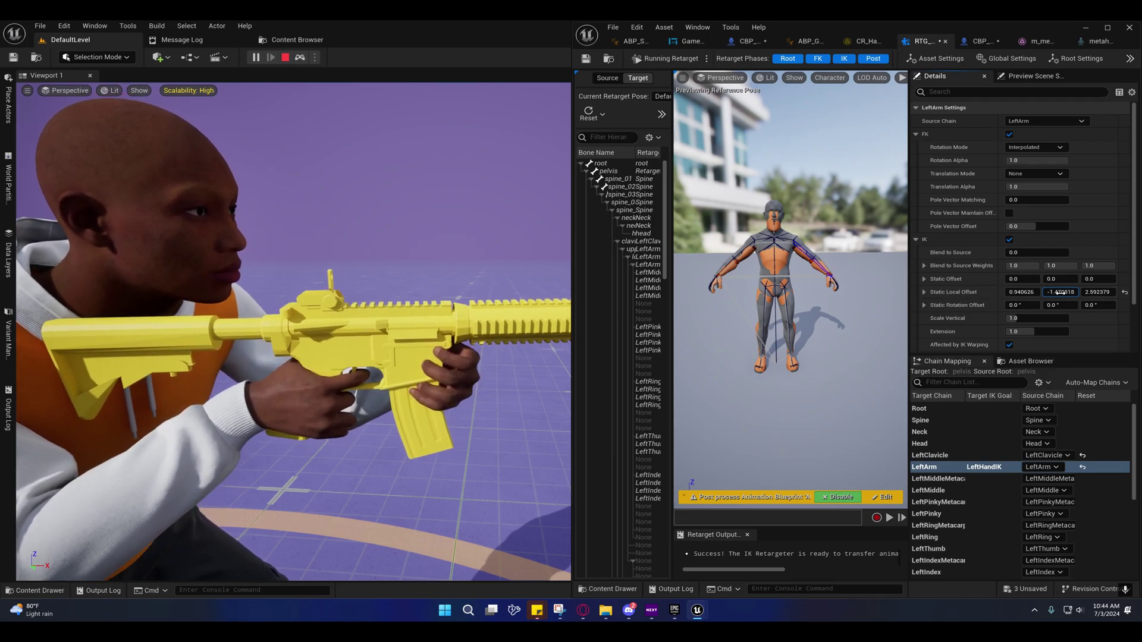
Step: Check the left hand on the rifle, then set the offset Y to 0 and Z to 1
{"action": "left_click", "coordinate": [512, 355]}
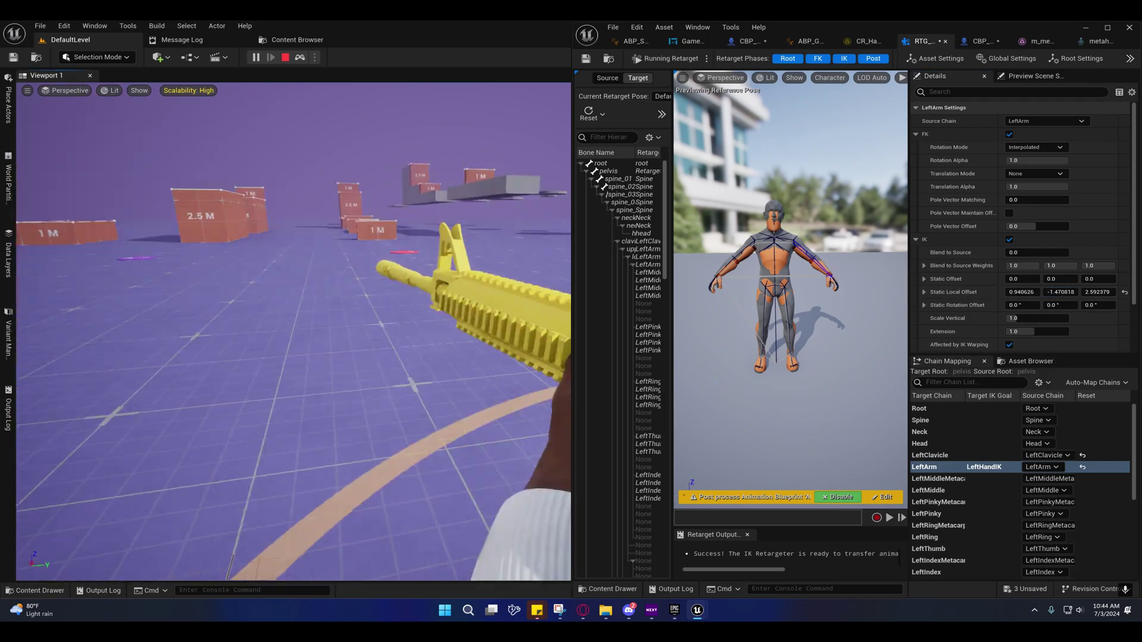
{"action": "right_click_drag", "start_coordinate": [511, 355], "coordinate": [565, 352]}
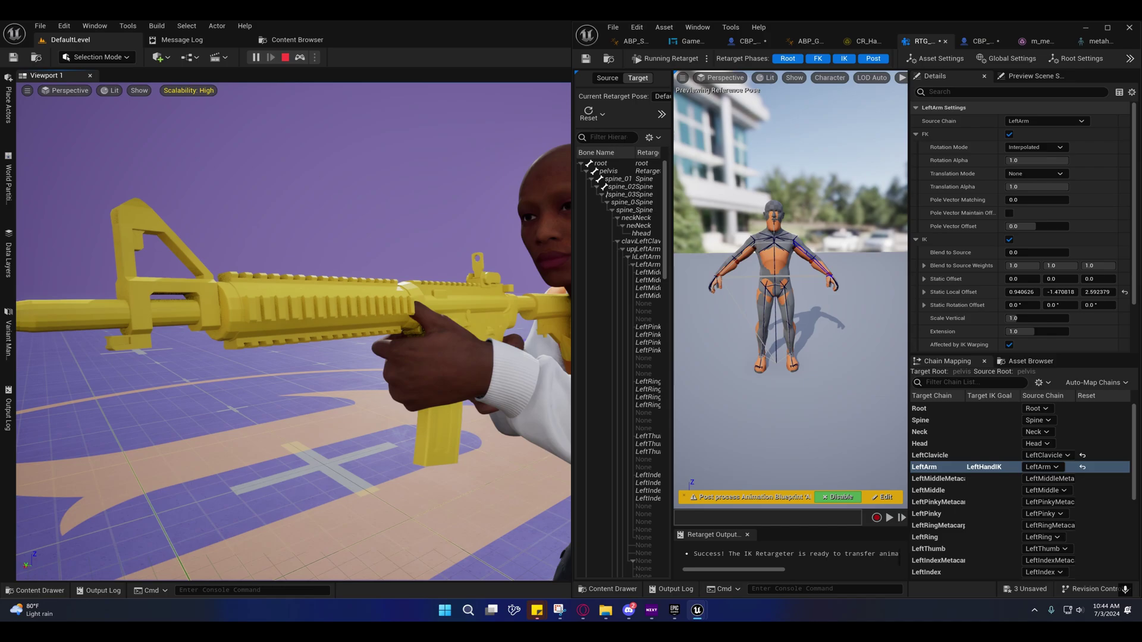
{"action": "left_click", "coordinate": [1056, 292]}
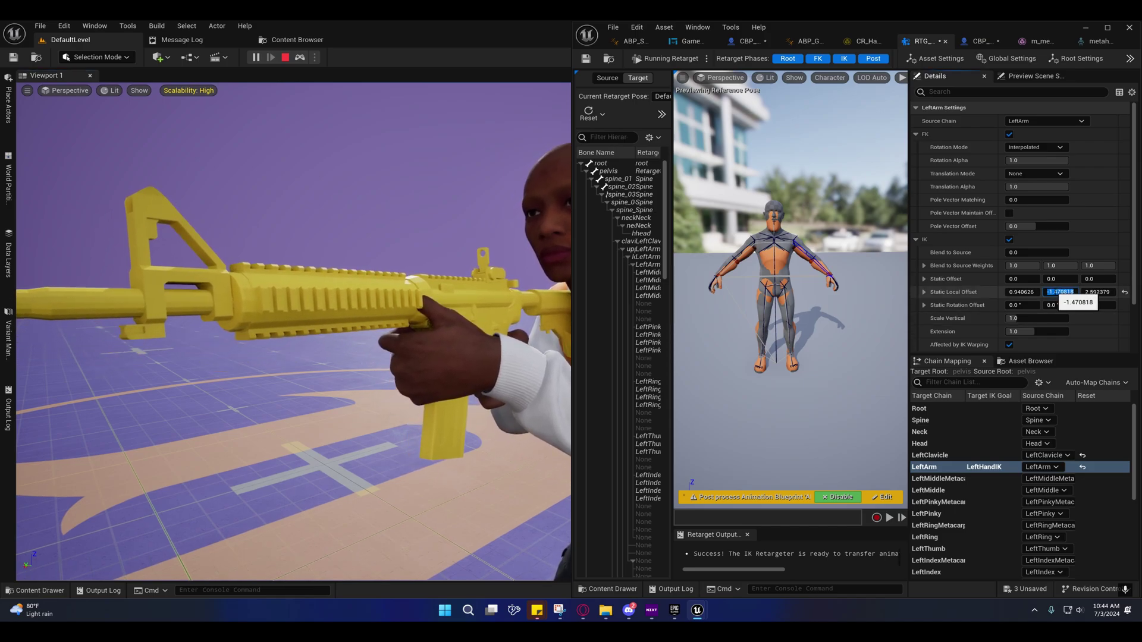
{"action": "type", "text": "0"}
{"action": "left_click", "coordinate": [1009, 292]}
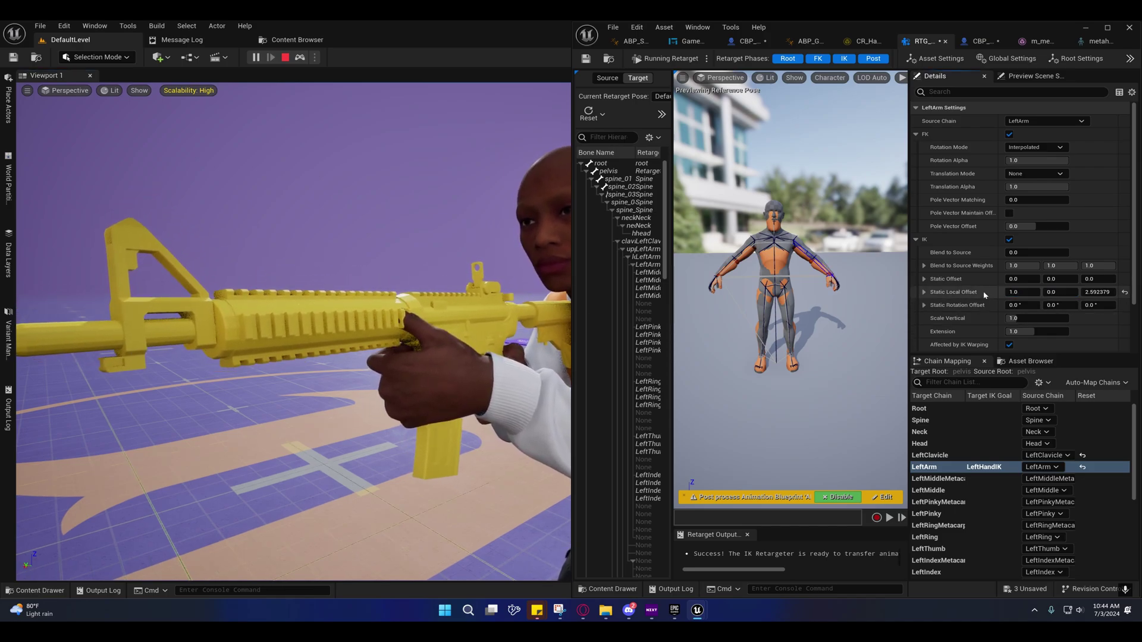
{"action": "left_click", "coordinate": [1096, 292]}
{"action": "type", "text": "1"}
{"action": "left_click", "coordinate": [967, 295]}
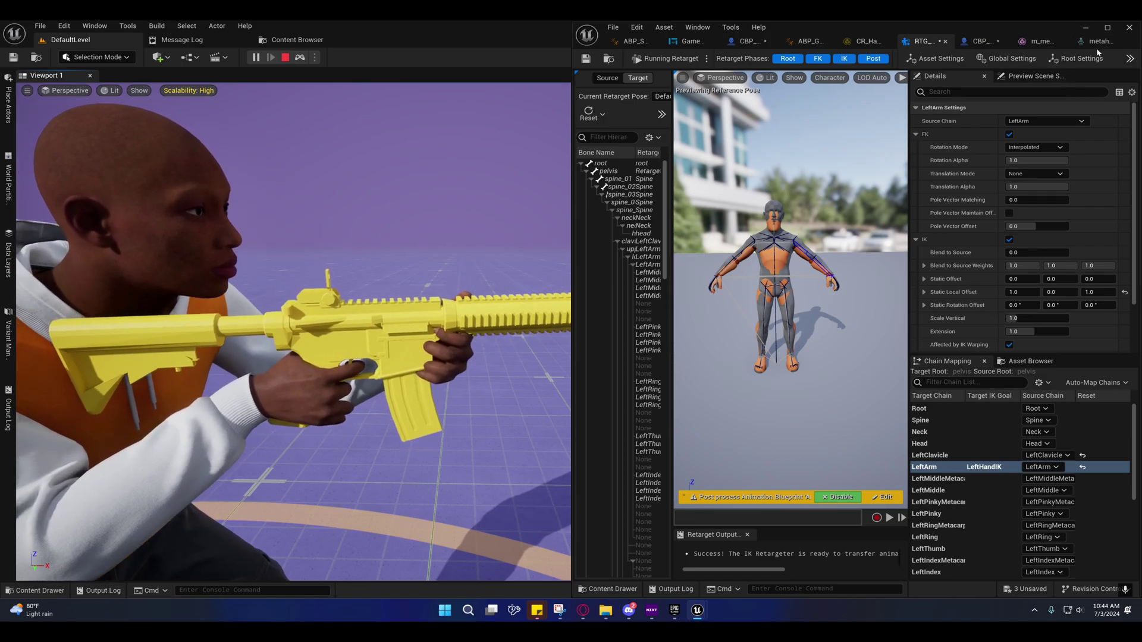
Step: In the skeleton, recursively set Animation translation retargeting on hand_r and its finger bones
{"action": "left_click", "coordinate": [1097, 42]}
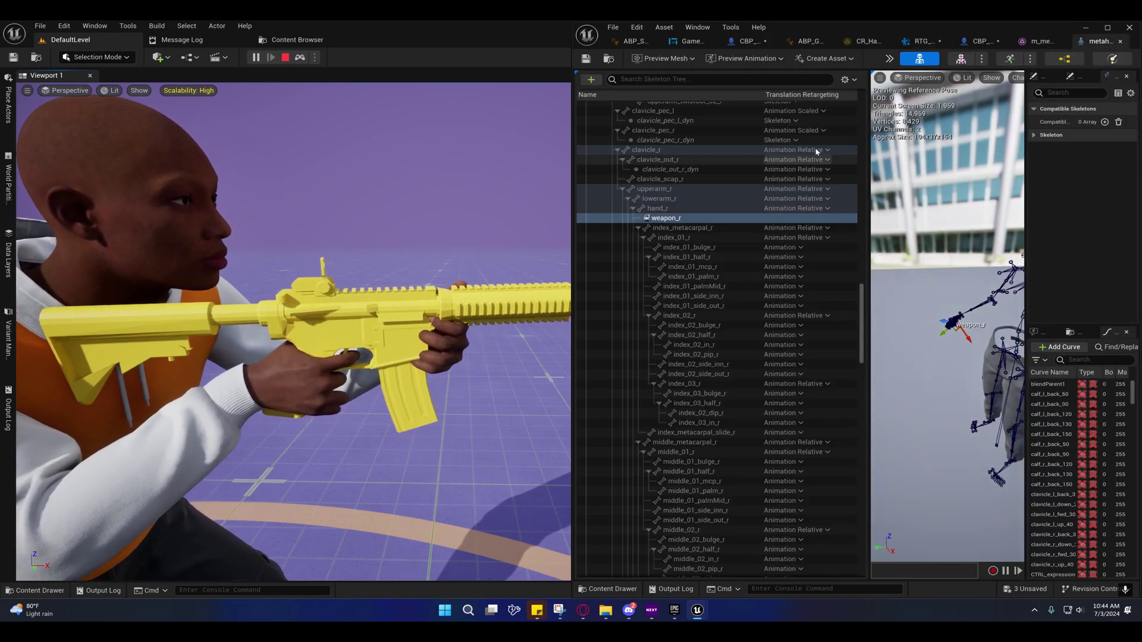
{"action": "left_click", "coordinate": [846, 79]}
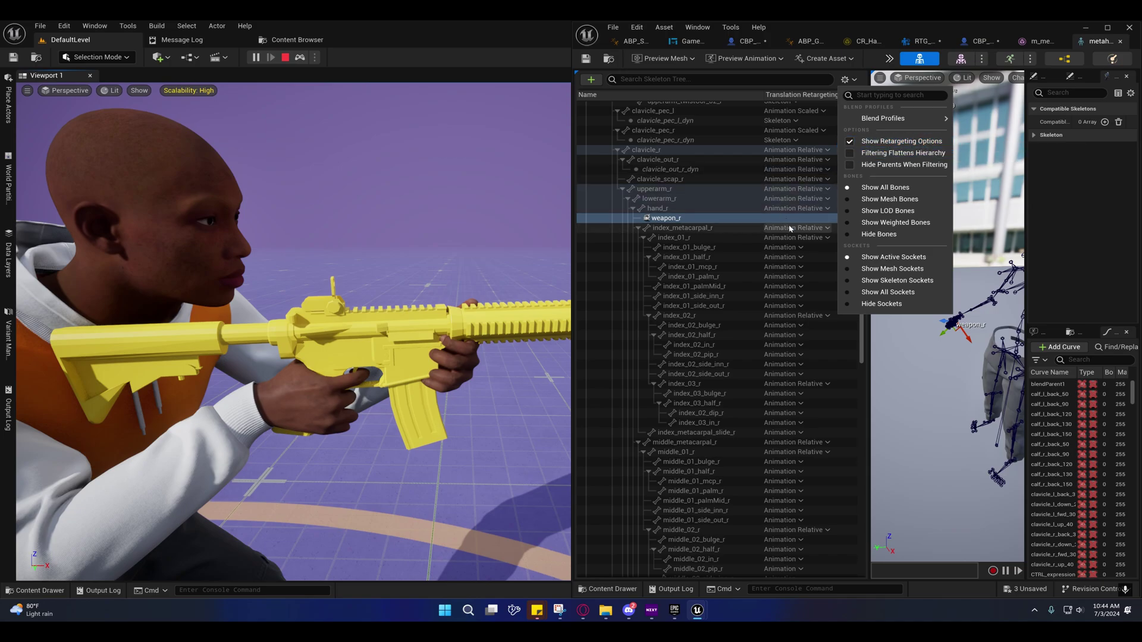
{"action": "left_click", "coordinate": [693, 230]}
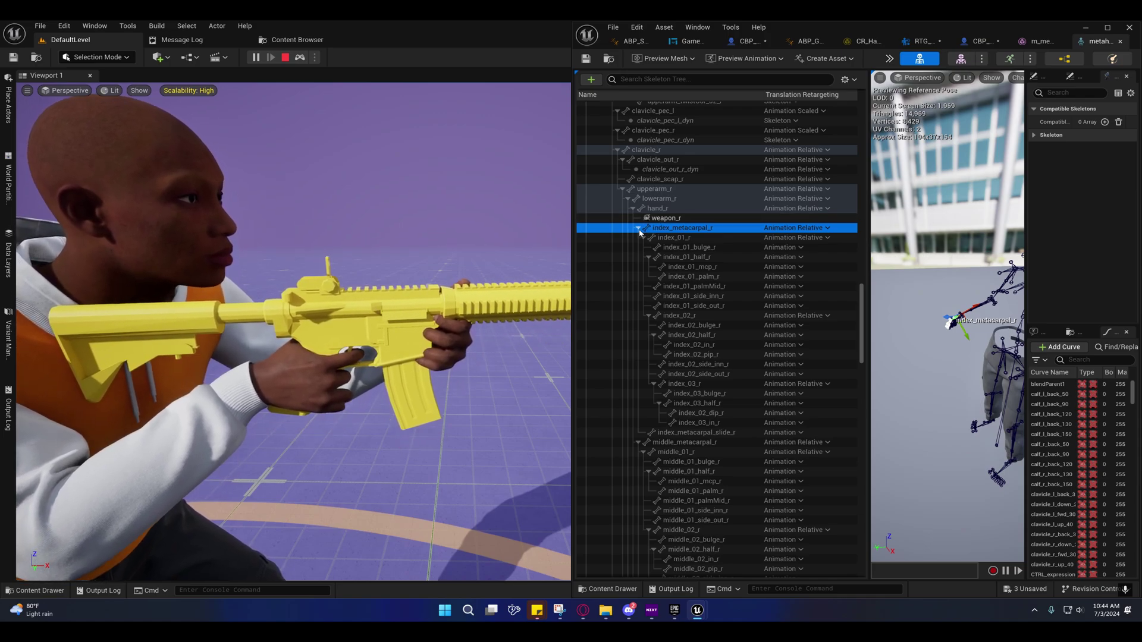
{"action": "scroll", "coordinate": [688, 293], "scroll_direction": "down", "scroll_amount": 10}
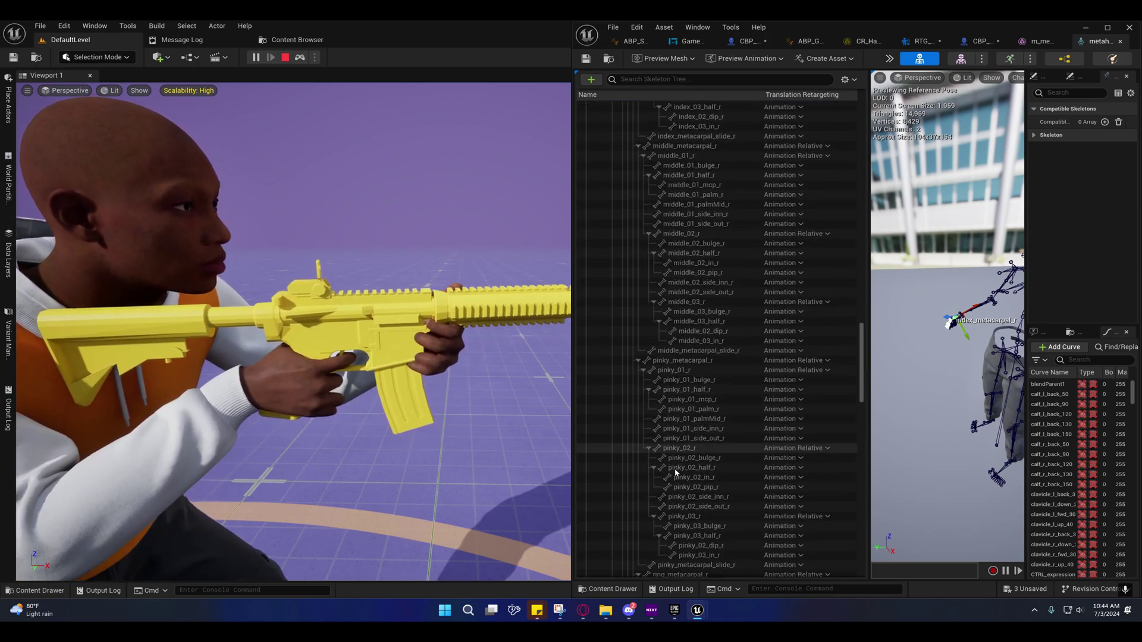
{"action": "scroll", "coordinate": [676, 473], "scroll_direction": "down", "scroll_amount": 6}
{"action": "left_click", "coordinate": [685, 485], "text": "shift"}
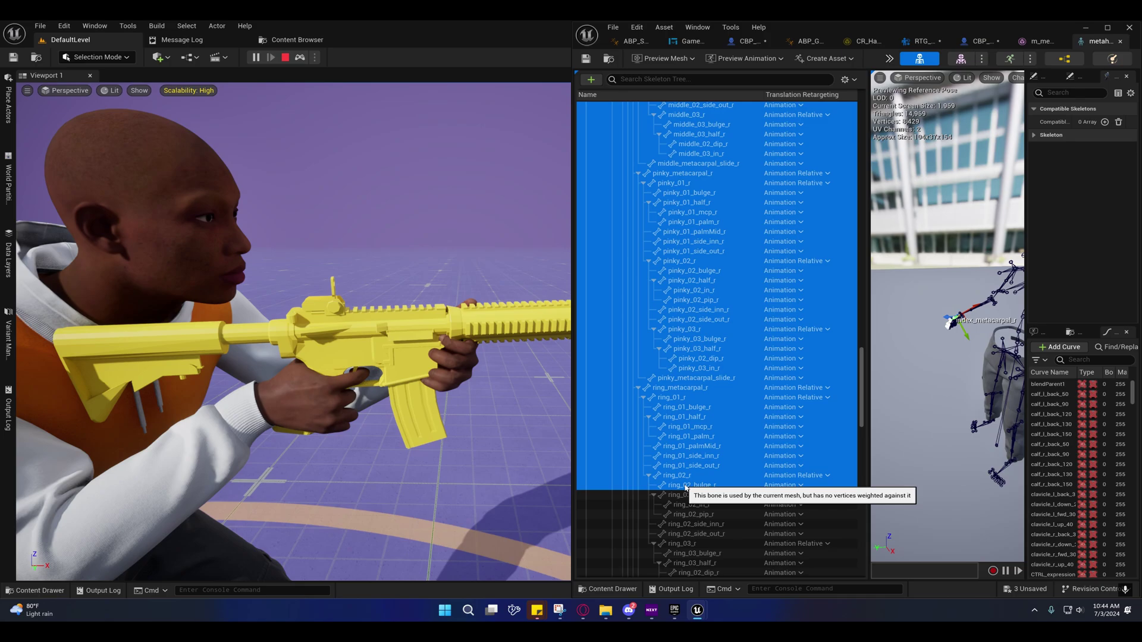
{"action": "scroll", "coordinate": [685, 484], "scroll_direction": "up", "scroll_amount": 18}
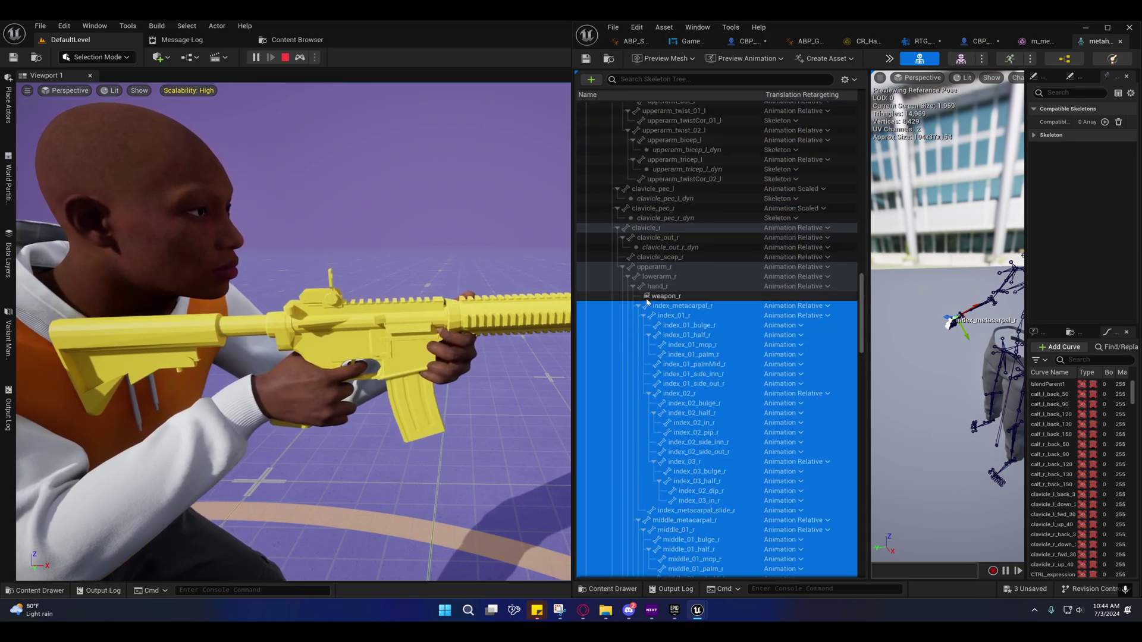
{"action": "left_click", "coordinate": [654, 286]}
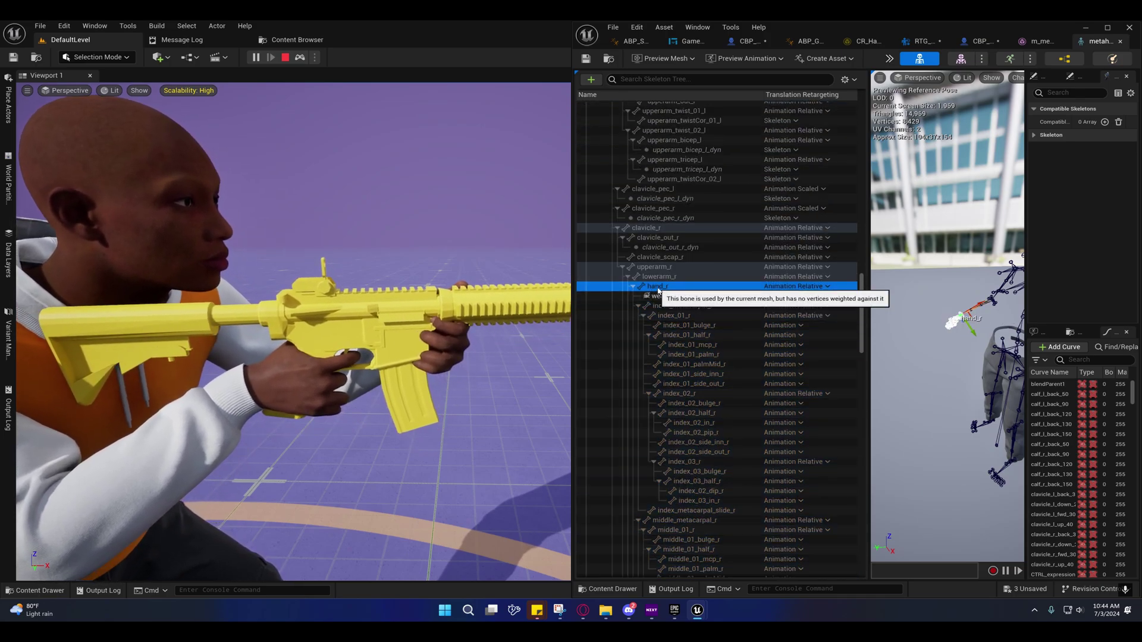
{"action": "right_click", "coordinate": [660, 290]}
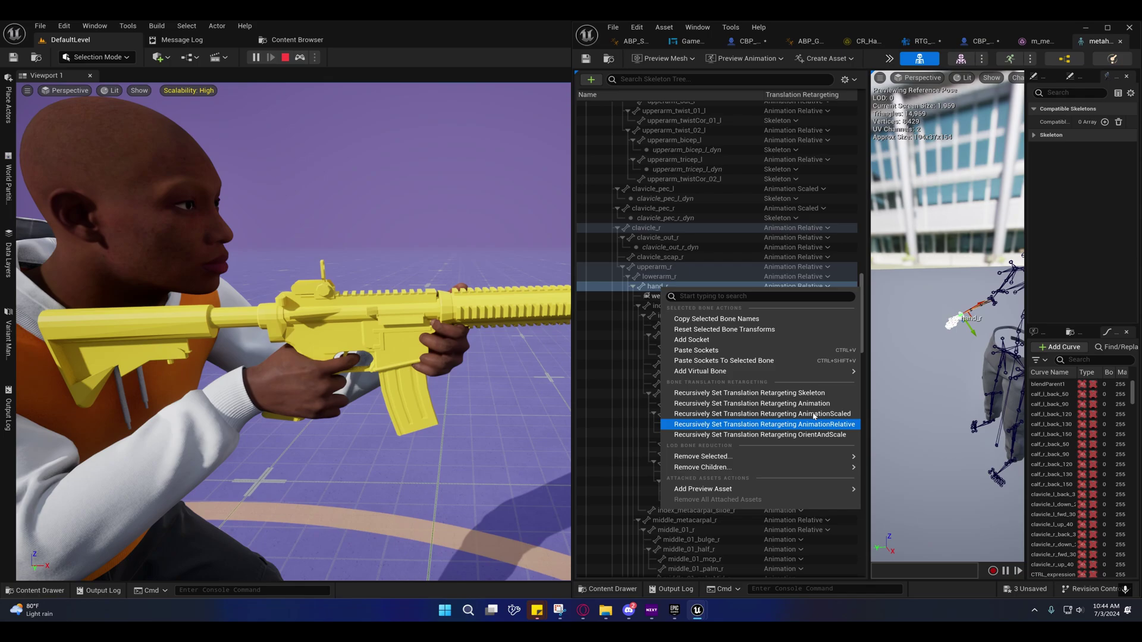
{"action": "left_click", "coordinate": [654, 288]}
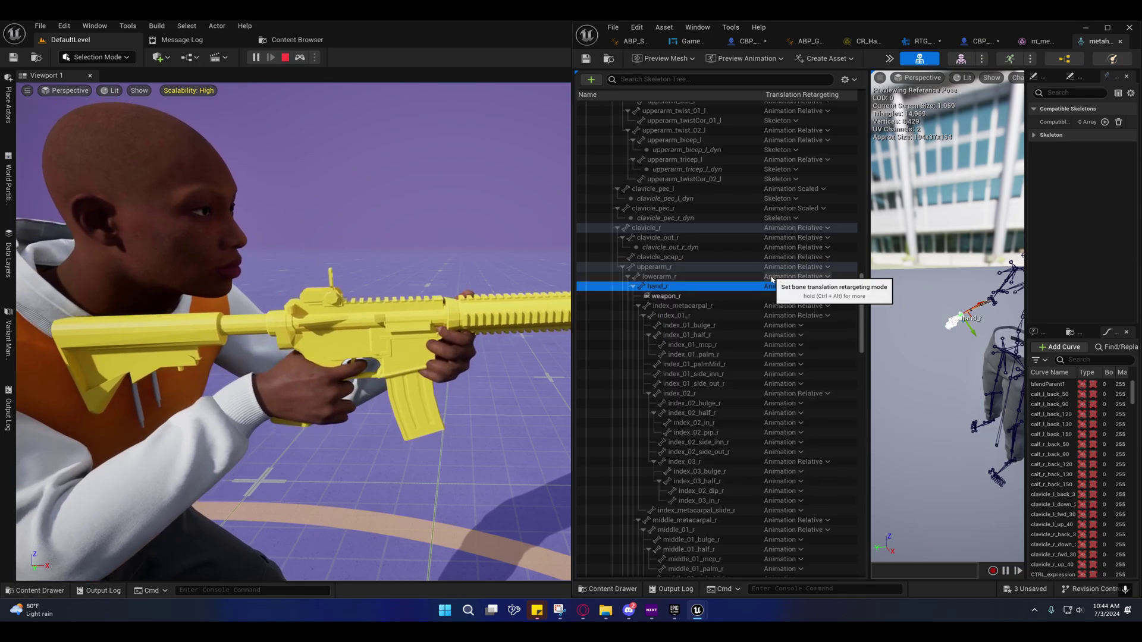
Step: Confirm LeftMiddle's FK rotation mode Interpolated and translation mode None, then minimize the retargeter
{"action": "left_click", "coordinate": [920, 42]}
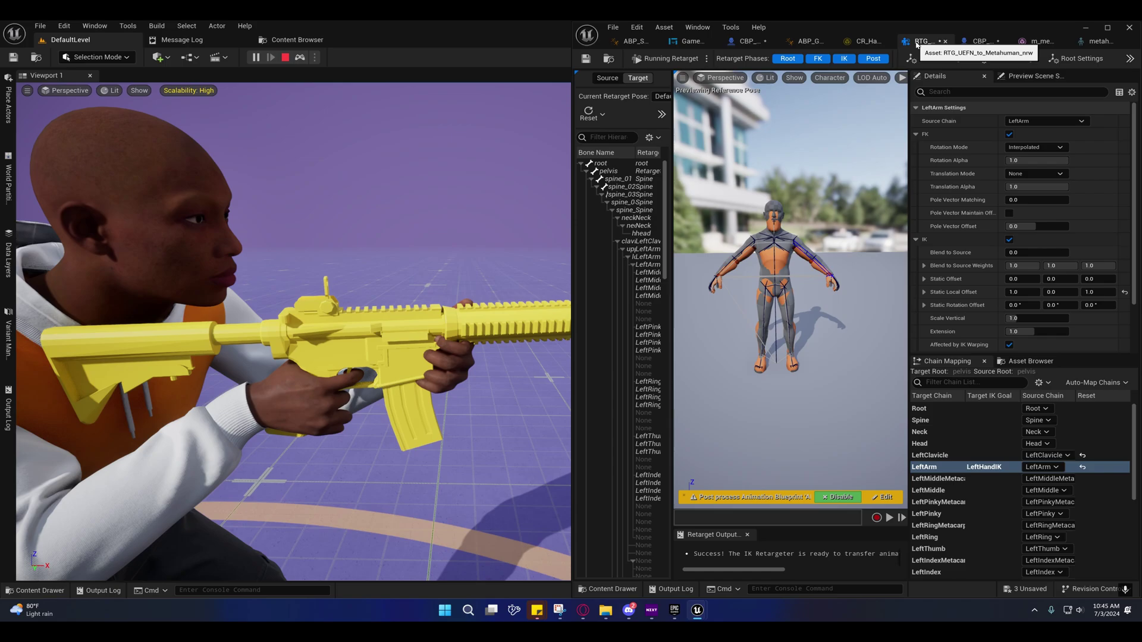
{"action": "scroll", "coordinate": [941, 505], "scroll_direction": "down", "scroll_amount": 1}
{"action": "scroll", "coordinate": [942, 507], "scroll_direction": "down", "scroll_amount": 1}
{"action": "left_click", "coordinate": [931, 459]}
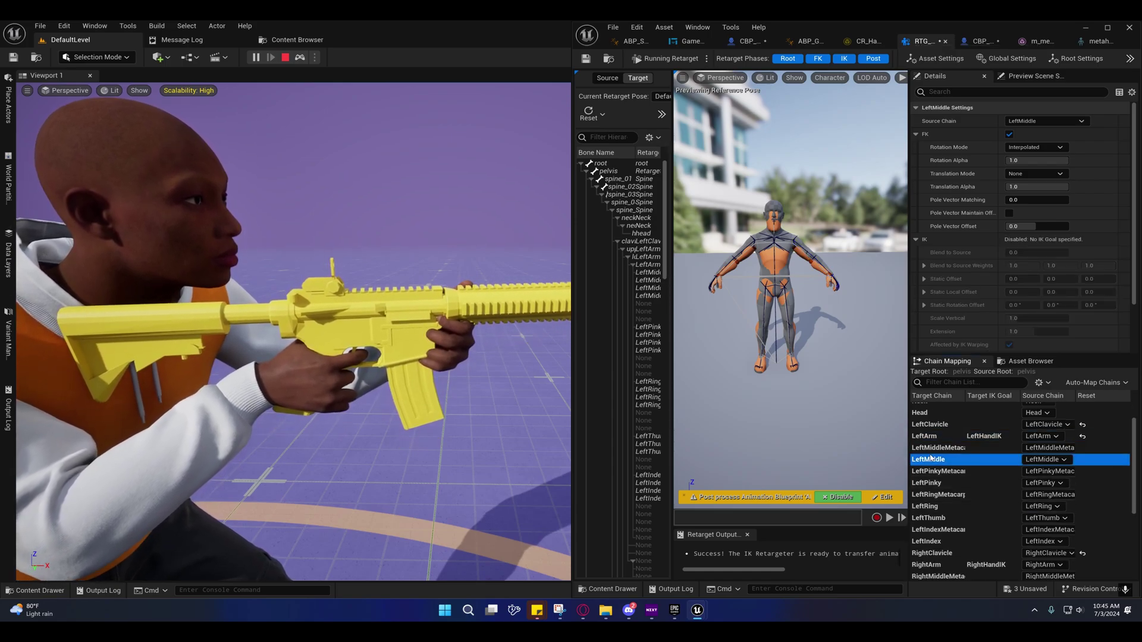
{"action": "left_click", "coordinate": [1034, 147]}
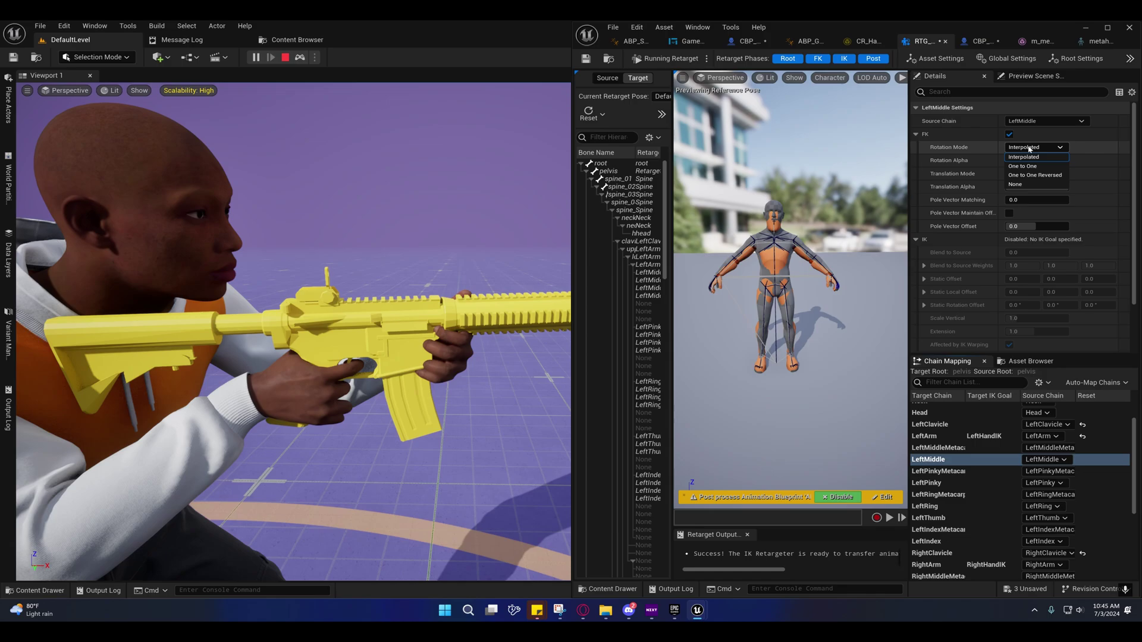
{"action": "left_click", "coordinate": [1028, 148]}
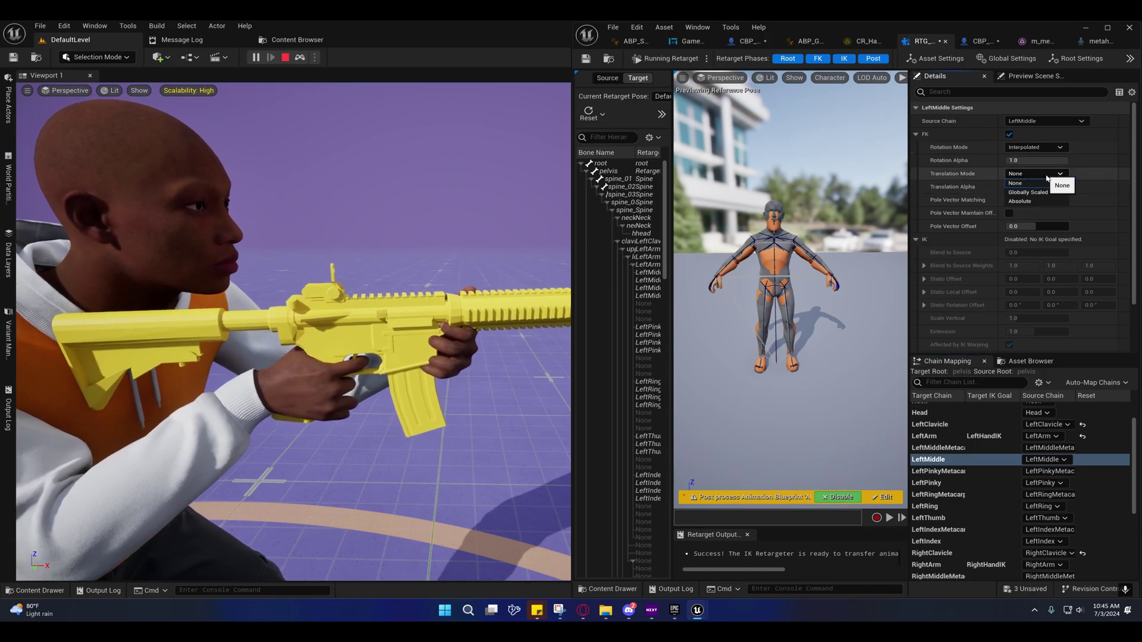
{"action": "left_click", "coordinate": [1026, 173]}
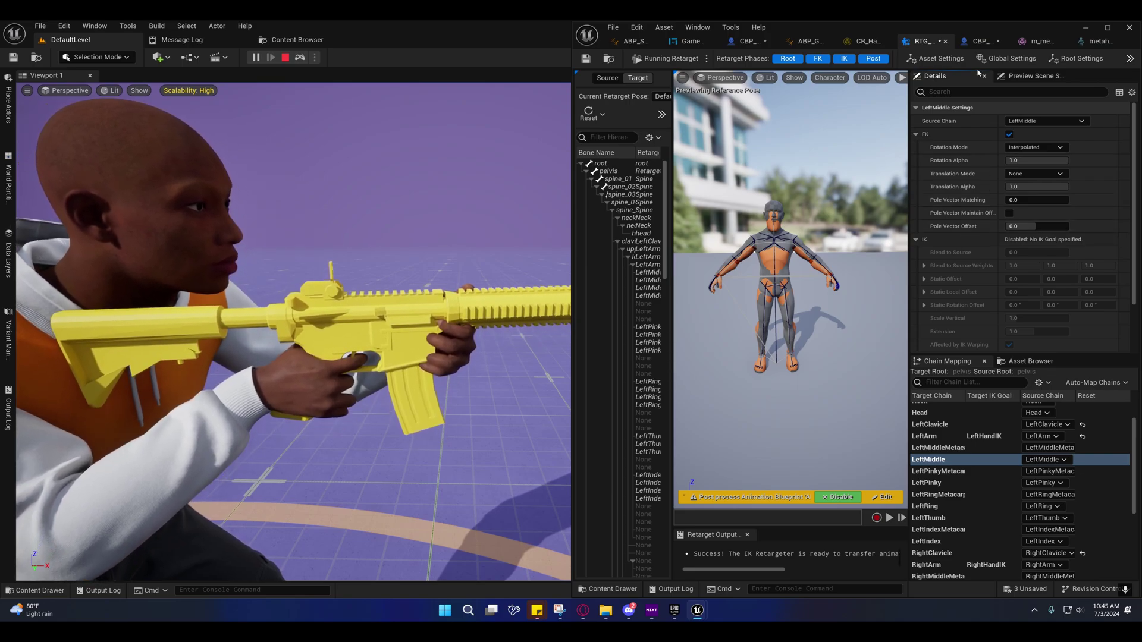
{"action": "left_click", "coordinate": [1088, 28]}
Step: Open the GameAnimationWidget from the Widgets folder in the content drawer
{"action": "left_click", "coordinate": [47, 590]}
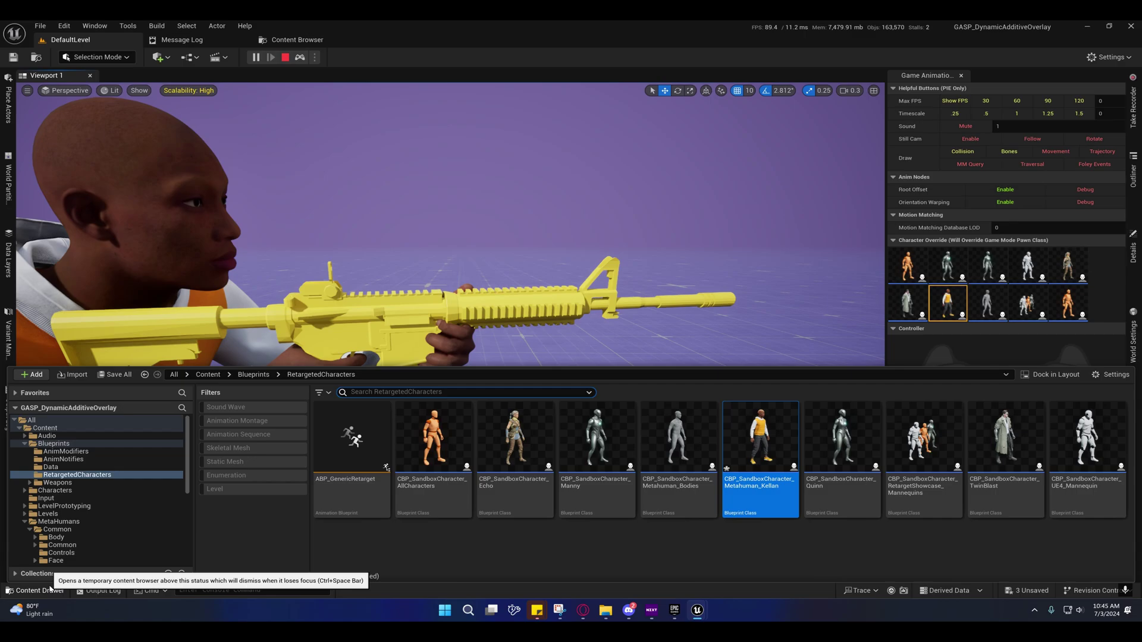
{"action": "scroll", "coordinate": [52, 552], "scroll_direction": "down", "scroll_amount": 10}
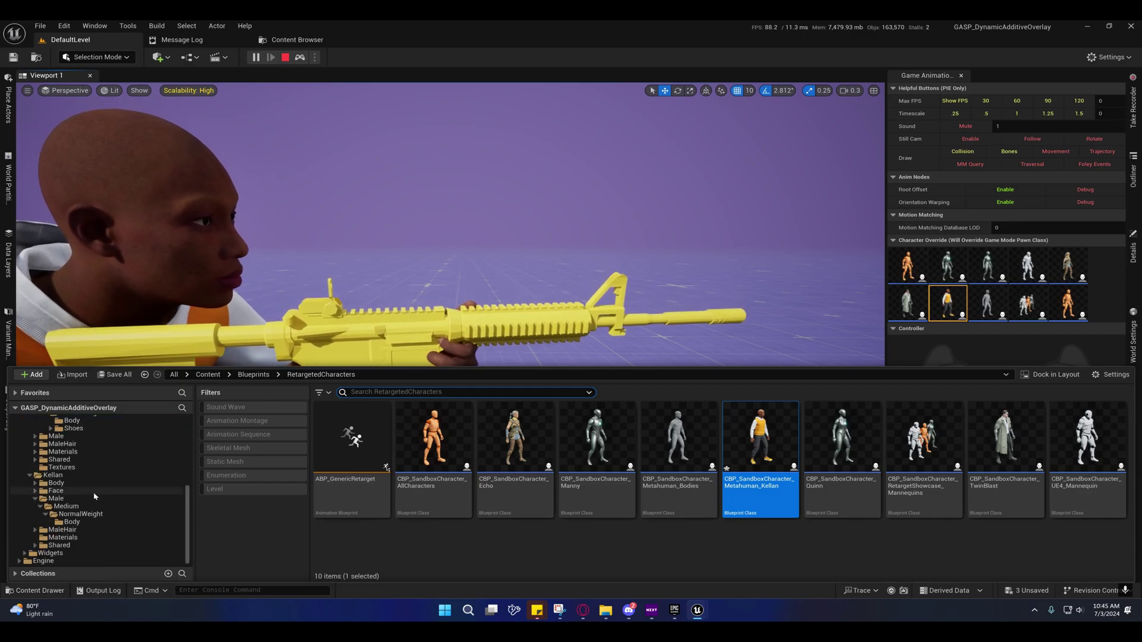
{"action": "left_click", "coordinate": [46, 554]}
{"action": "double_click", "coordinate": [524, 452]}
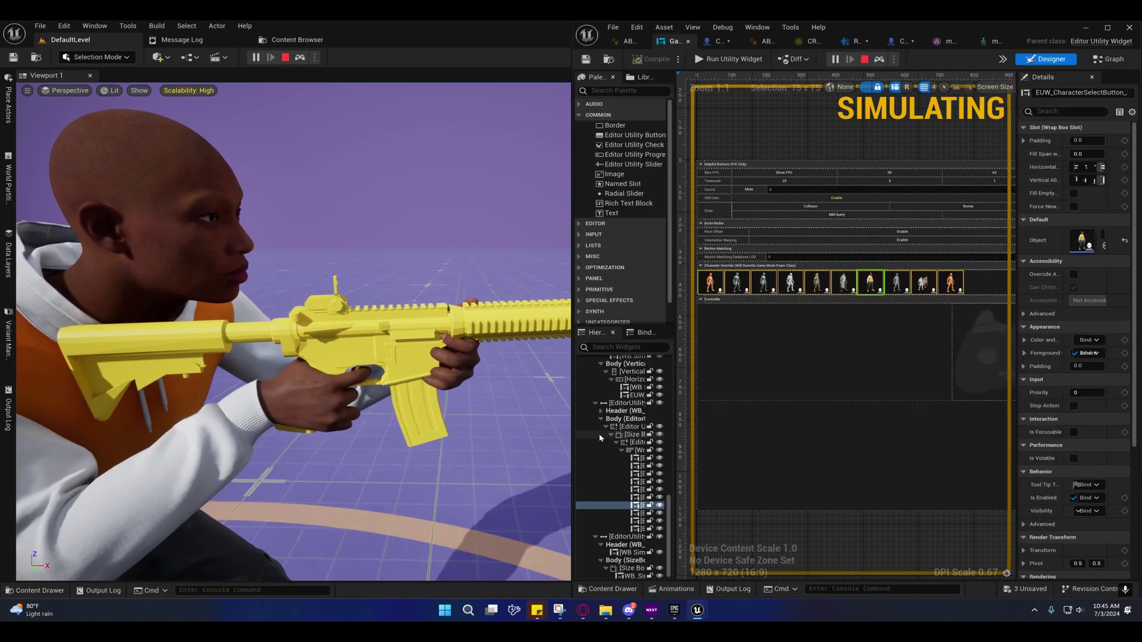
Step: Switch the character selection back to Kellan and browse to CBP_SandboxCharacter_Metahuman_Kellan
{"action": "left_click", "coordinate": [843, 283]}
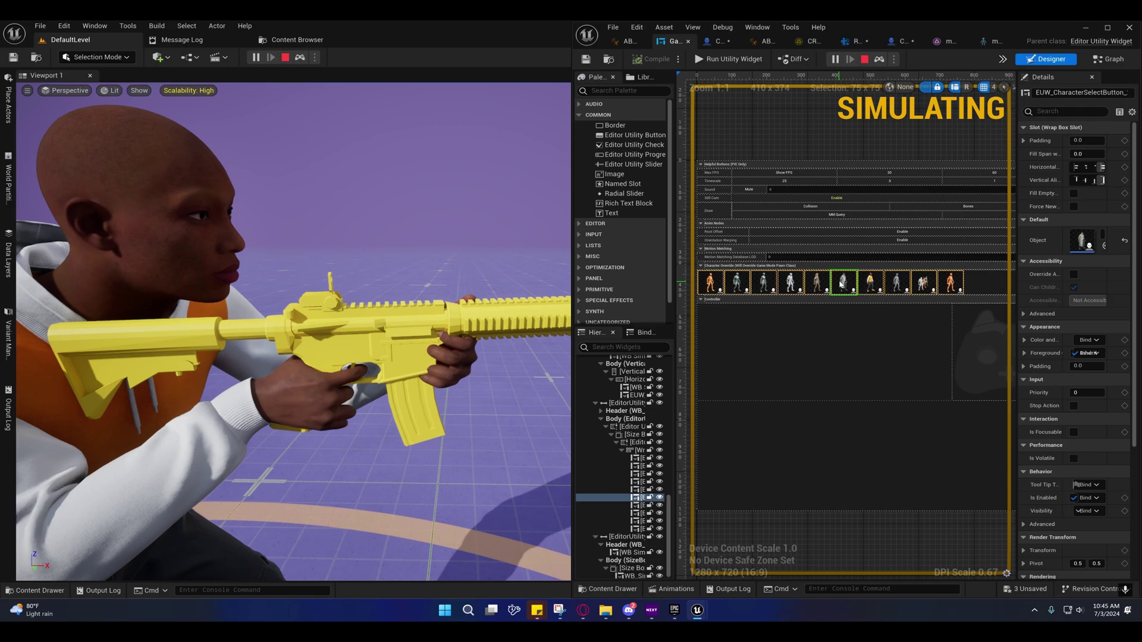
{"action": "left_click", "coordinate": [870, 283]}
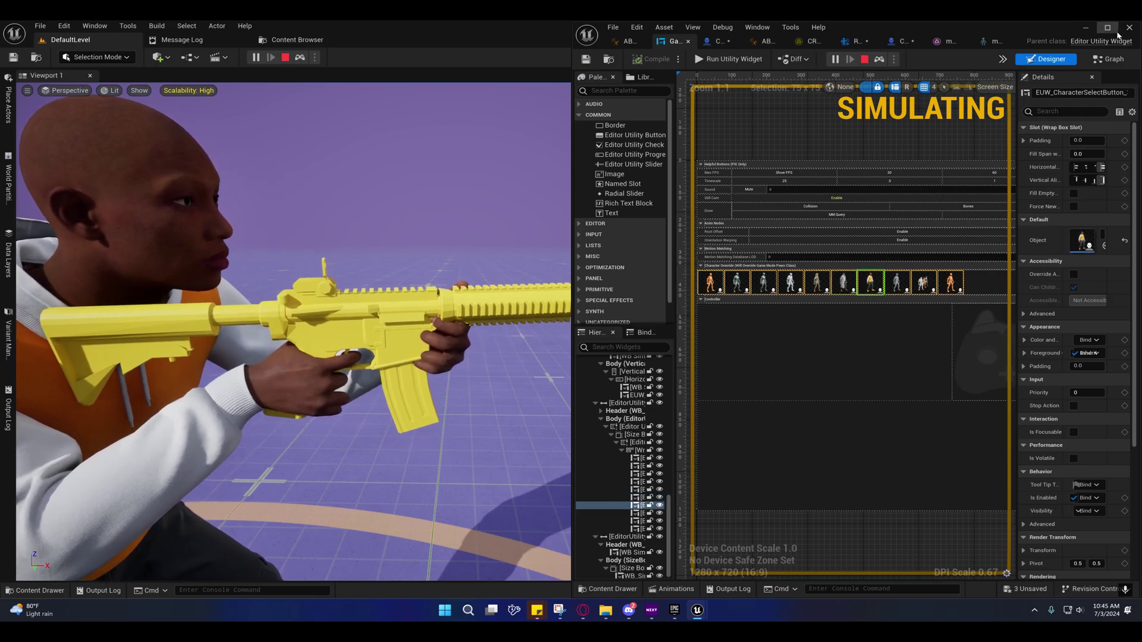
{"action": "left_click", "coordinate": [1108, 27]}
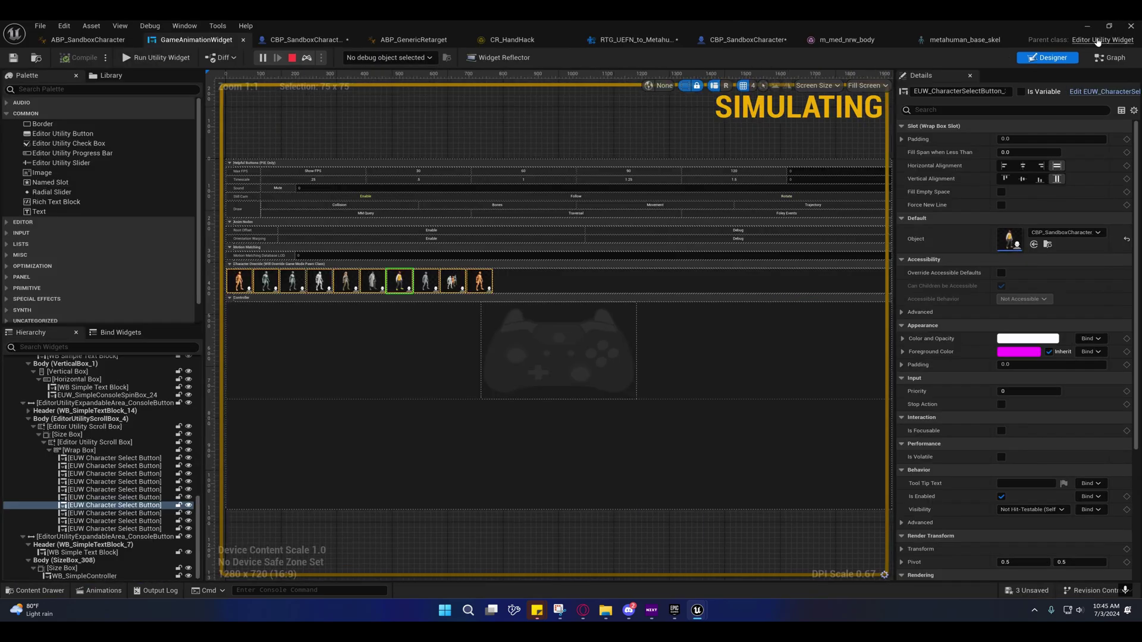
{"action": "left_click", "coordinate": [1047, 245]}
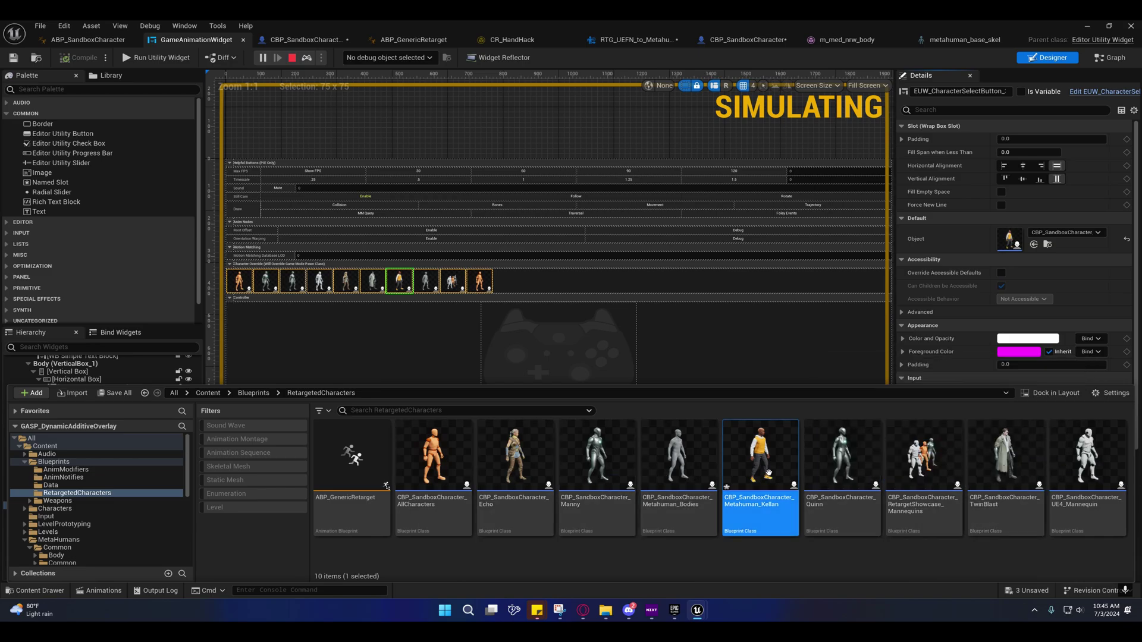
{"action": "mouse_move", "coordinate": [760, 461]}
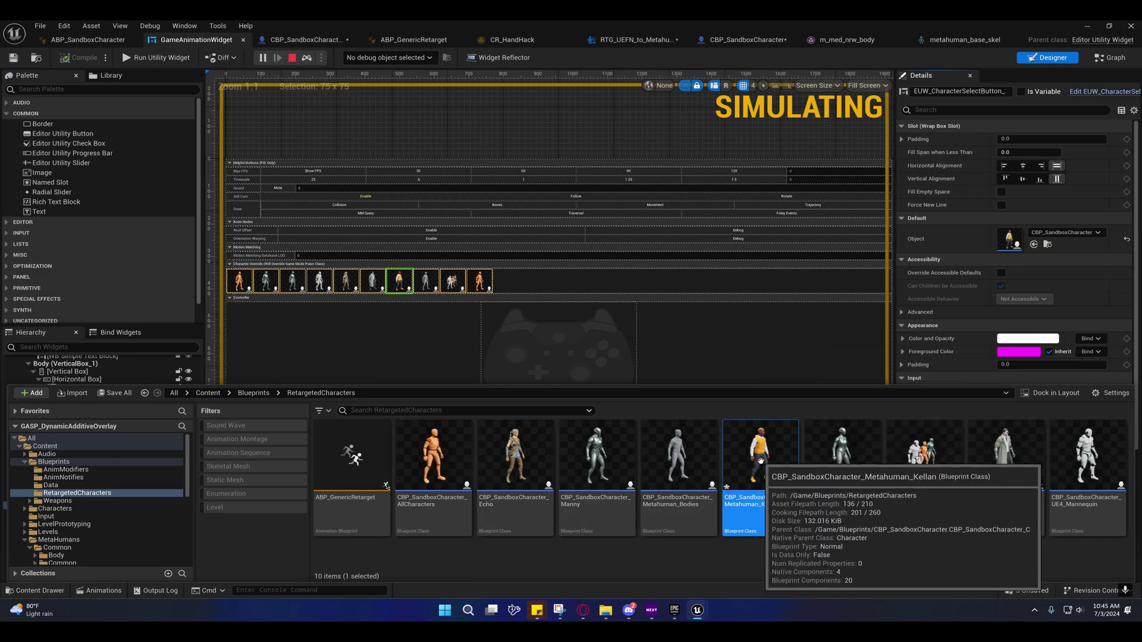
Step: Open ABP_GenericRetarget, review Get Retarget Profile, and find the Event Graph's SET Chain Settings nodes
{"action": "double_click", "coordinate": [331, 453]}
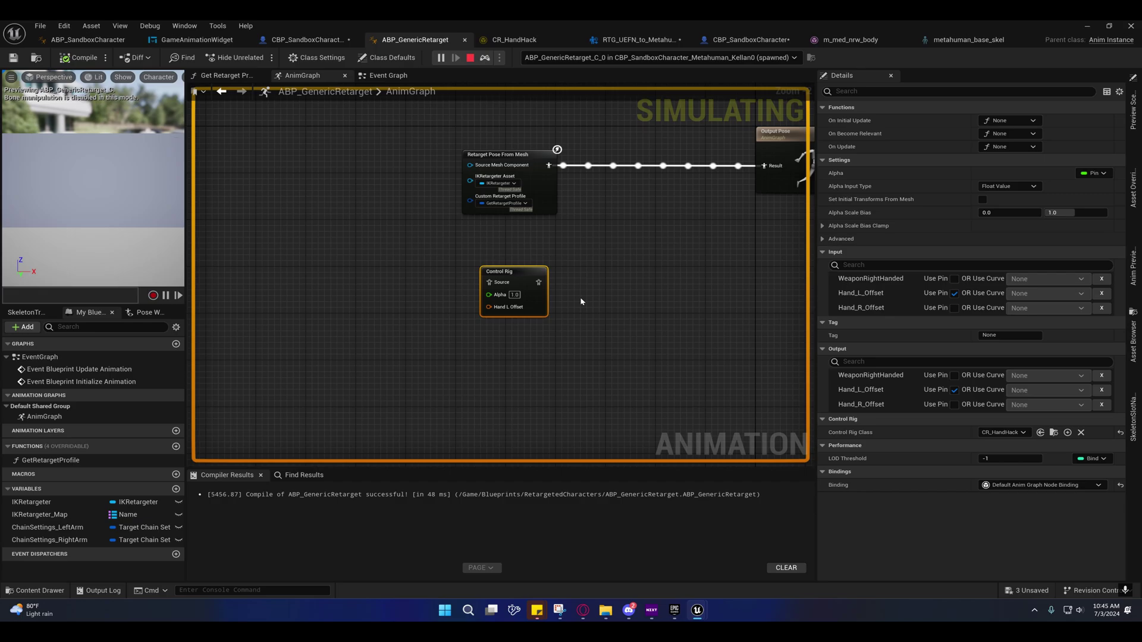
{"action": "left_click", "coordinate": [228, 77]}
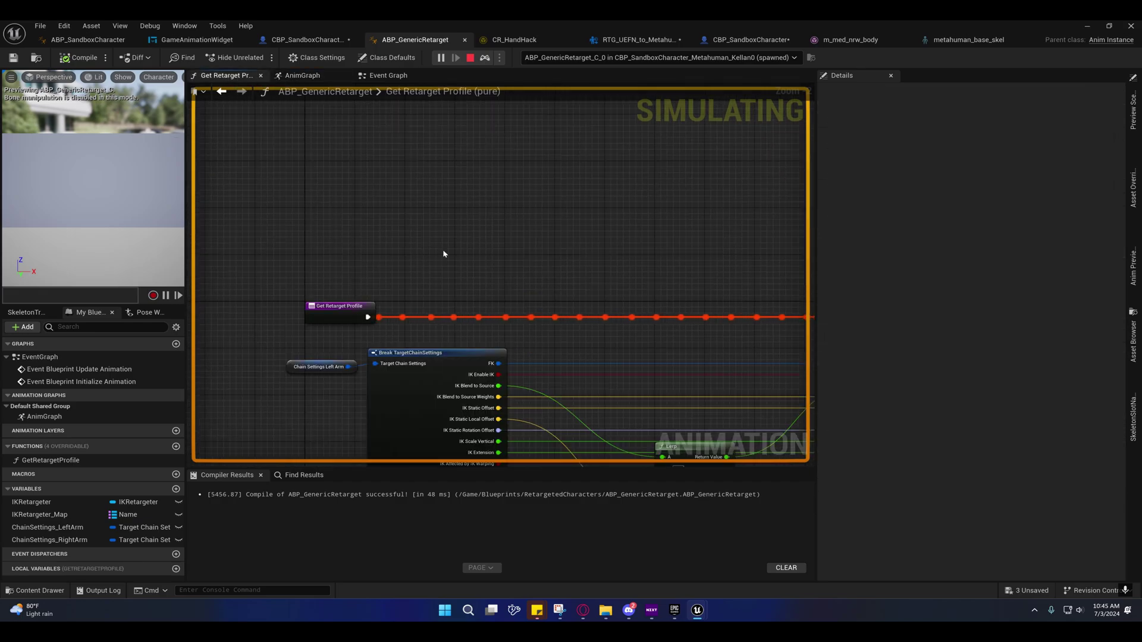
{"action": "right_click_drag", "start_coordinate": [443, 251], "coordinate": [304, 101]}
{"action": "right_click_drag", "start_coordinate": [752, 165], "coordinate": [449, 192]}
{"action": "scroll", "coordinate": [410, 195], "scroll_direction": "down", "scroll_amount": 6}
{"action": "scroll", "coordinate": [321, 234], "scroll_direction": "up", "scroll_amount": 3}
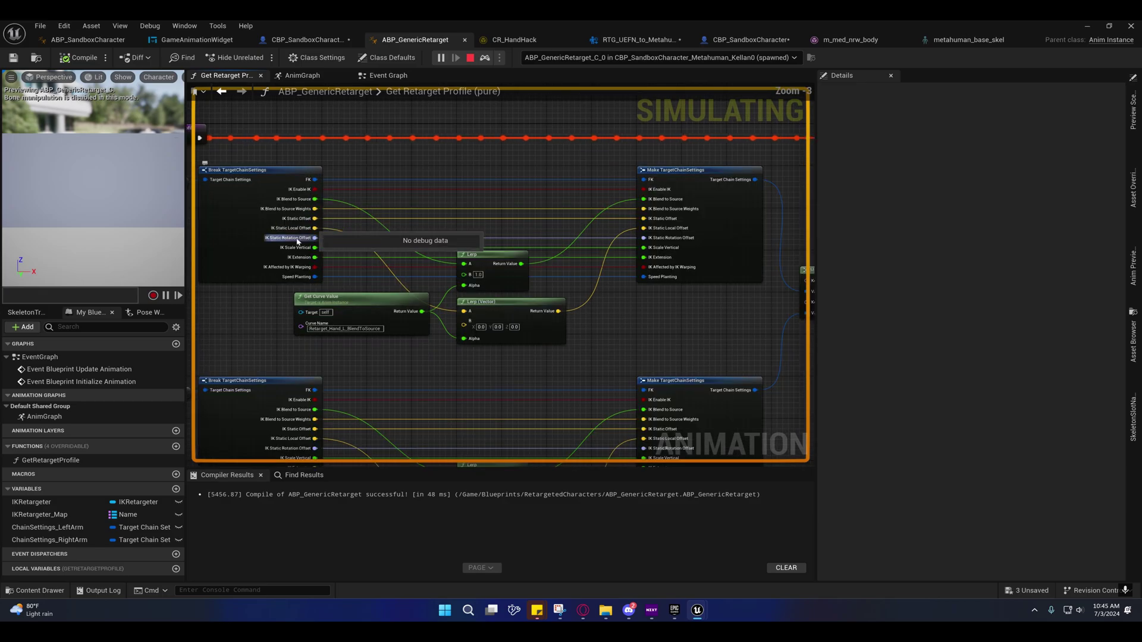
{"action": "scroll", "coordinate": [360, 261], "scroll_direction": "down", "scroll_amount": 2}
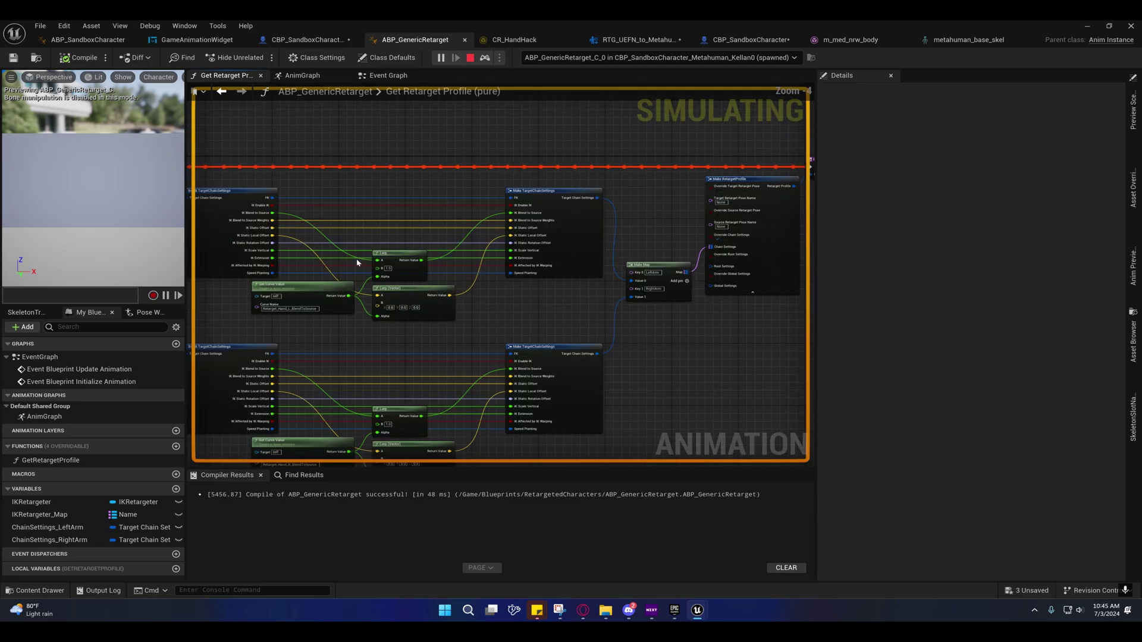
{"action": "right_click_drag", "start_coordinate": [513, 314], "coordinate": [474, 319]}
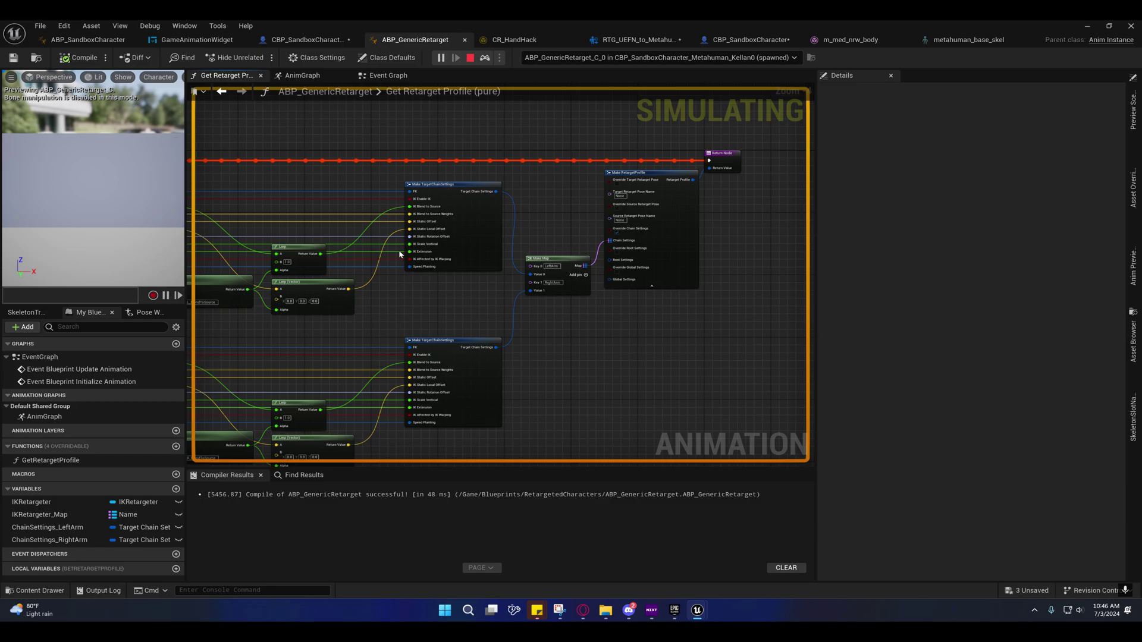
{"action": "right_click_drag", "start_coordinate": [400, 253], "coordinate": [616, 226]}
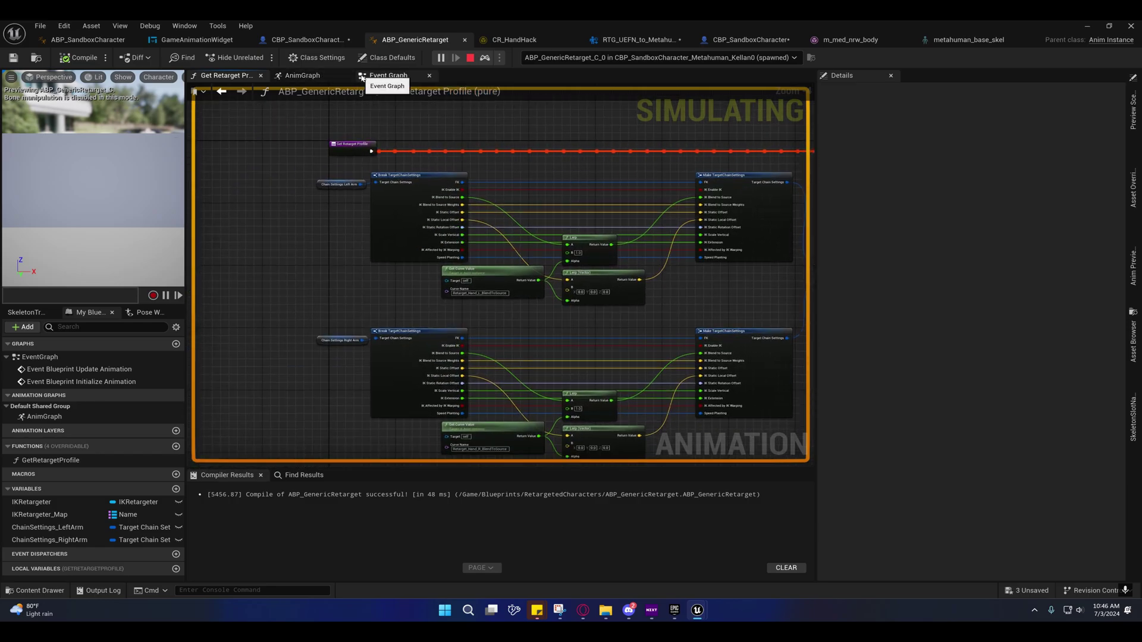
{"action": "left_click", "coordinate": [362, 76]}
{"action": "right_click_drag", "start_coordinate": [487, 311], "coordinate": [599, 283]}
Step: Copy the RTG_UEFN_to_Metahuman_ovw key name from the IKRetargeter Map variable
{"action": "left_click", "coordinate": [623, 251]}
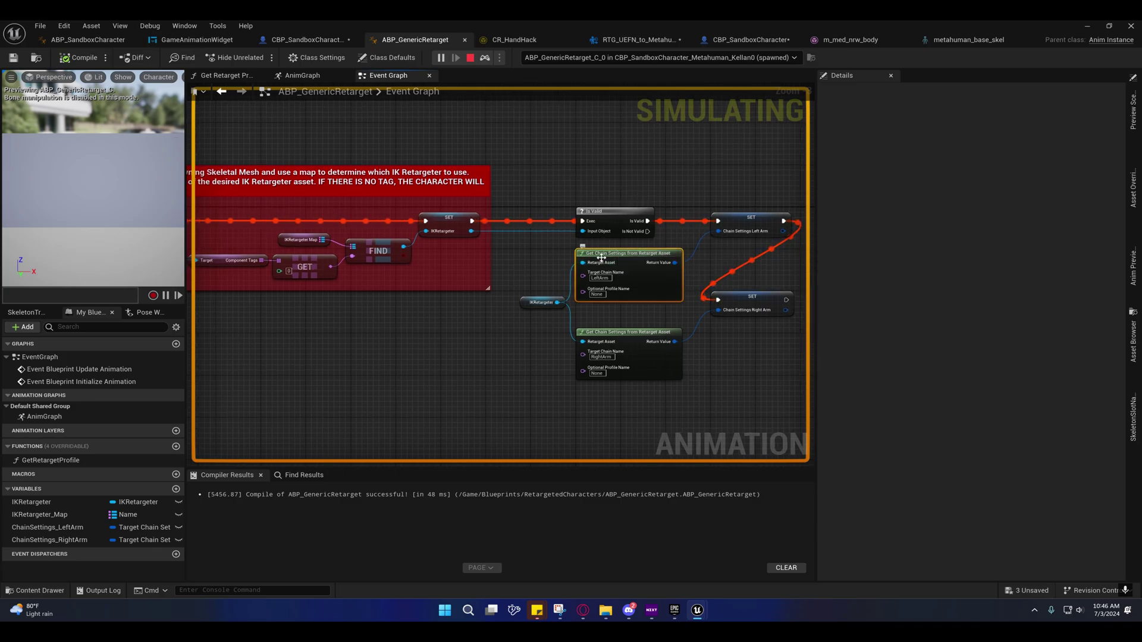
{"action": "right_click_drag", "start_coordinate": [526, 271], "coordinate": [760, 279]}
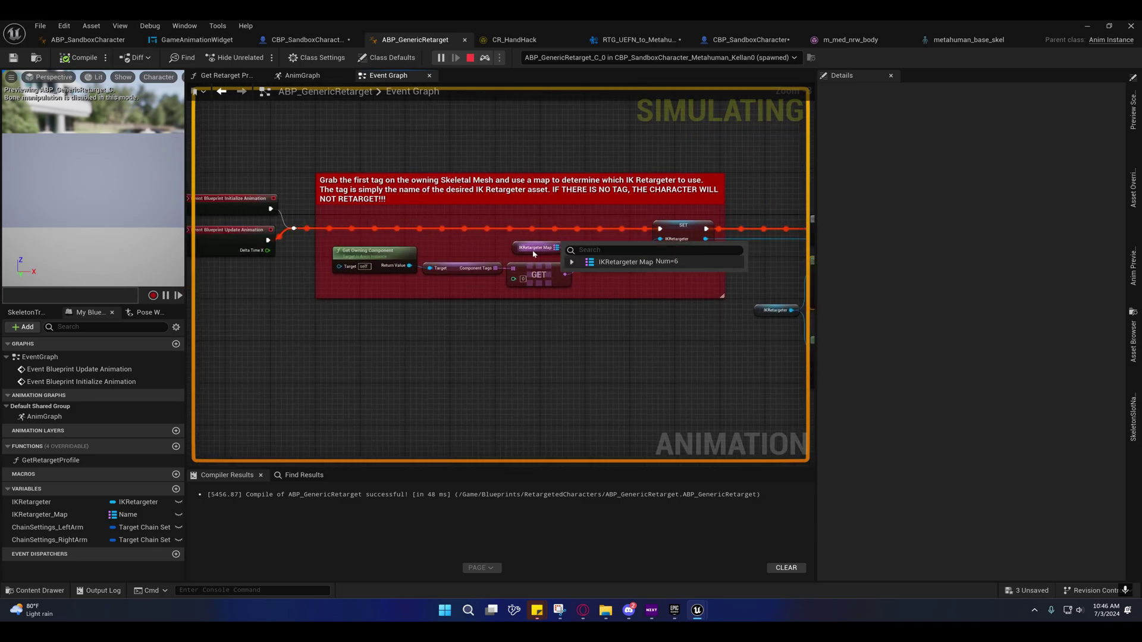
{"action": "left_click", "coordinate": [513, 248]}
{"action": "mouse_move", "coordinate": [529, 251]}
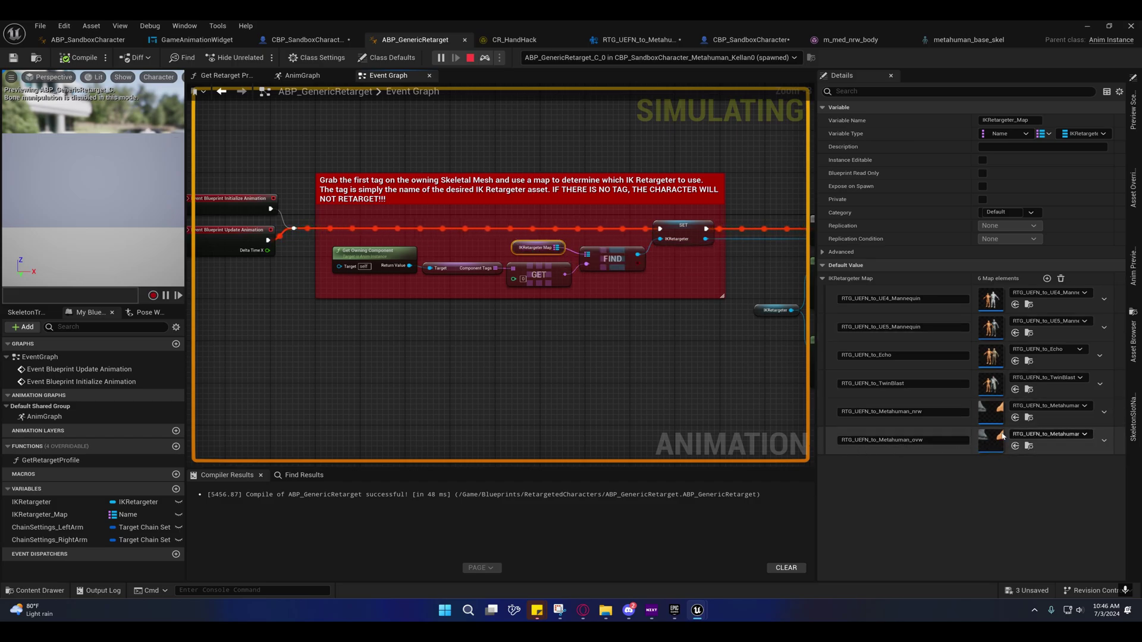
{"action": "left_click", "coordinate": [867, 440]}
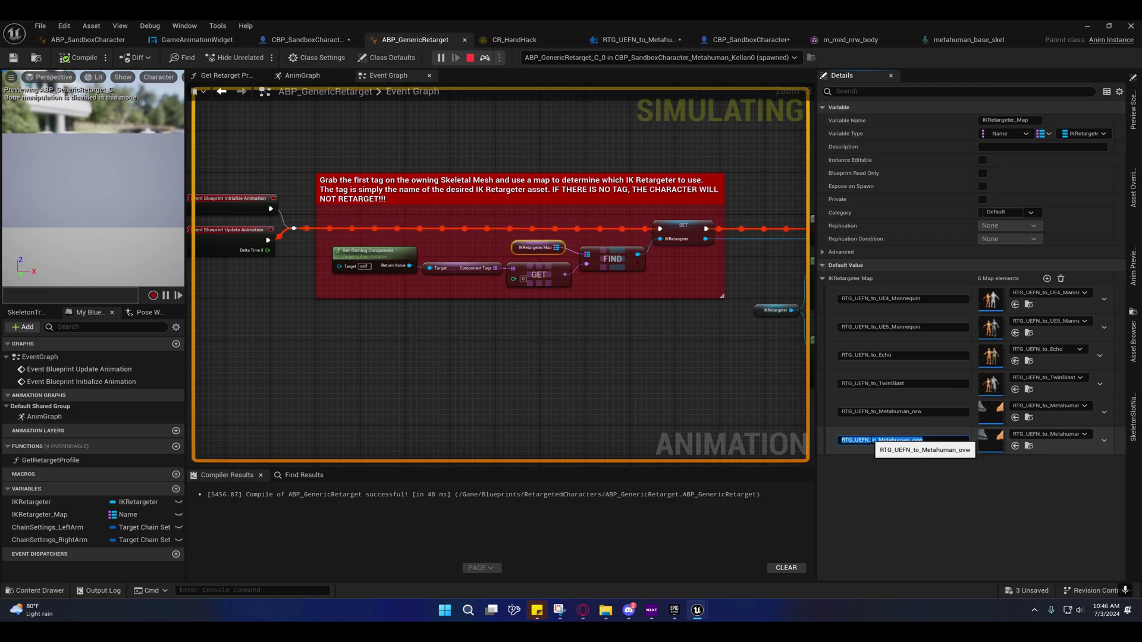
{"action": "right_click", "coordinate": [892, 440]}
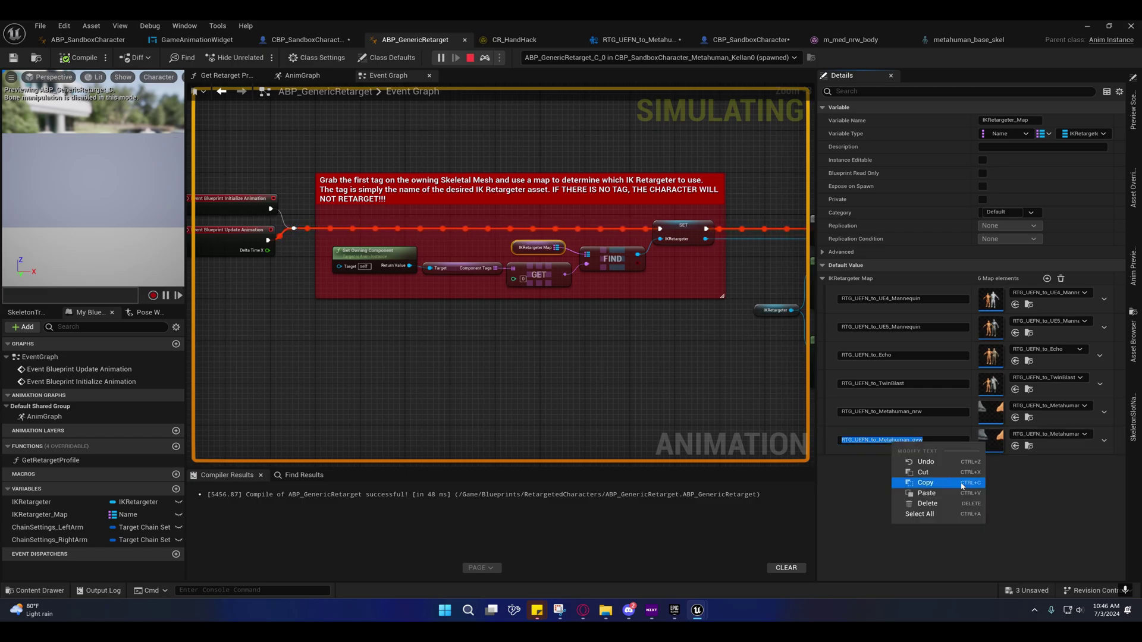
{"action": "left_click", "coordinate": [951, 484]}
Step: Pan to the event nodes, select Get Owning Component, and go to the Kellan blueprint
{"action": "right_click_drag", "start_coordinate": [548, 346], "coordinate": [446, 322]}
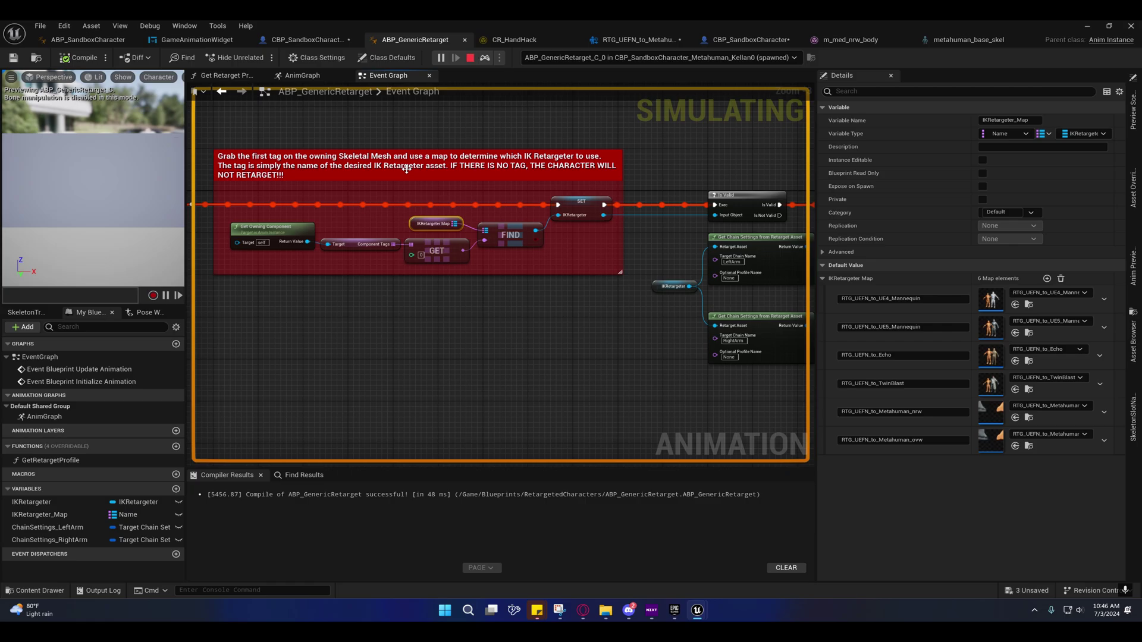
{"action": "right_click_drag", "start_coordinate": [343, 286], "coordinate": [443, 285]}
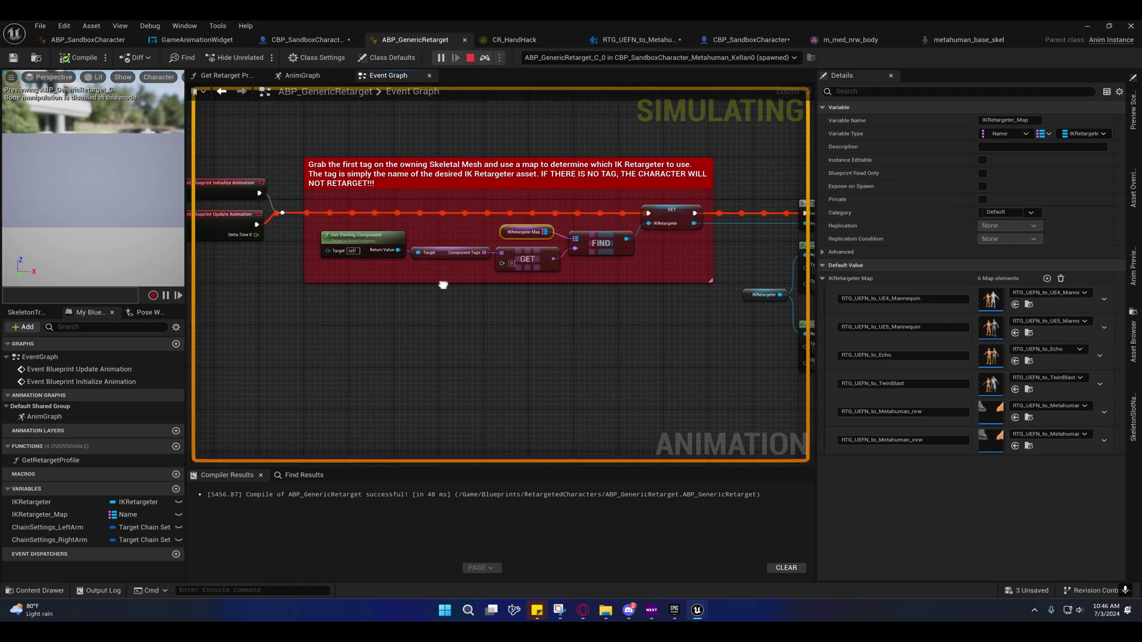
{"action": "left_click", "coordinate": [372, 242]}
{"action": "left_click", "coordinate": [288, 40]}
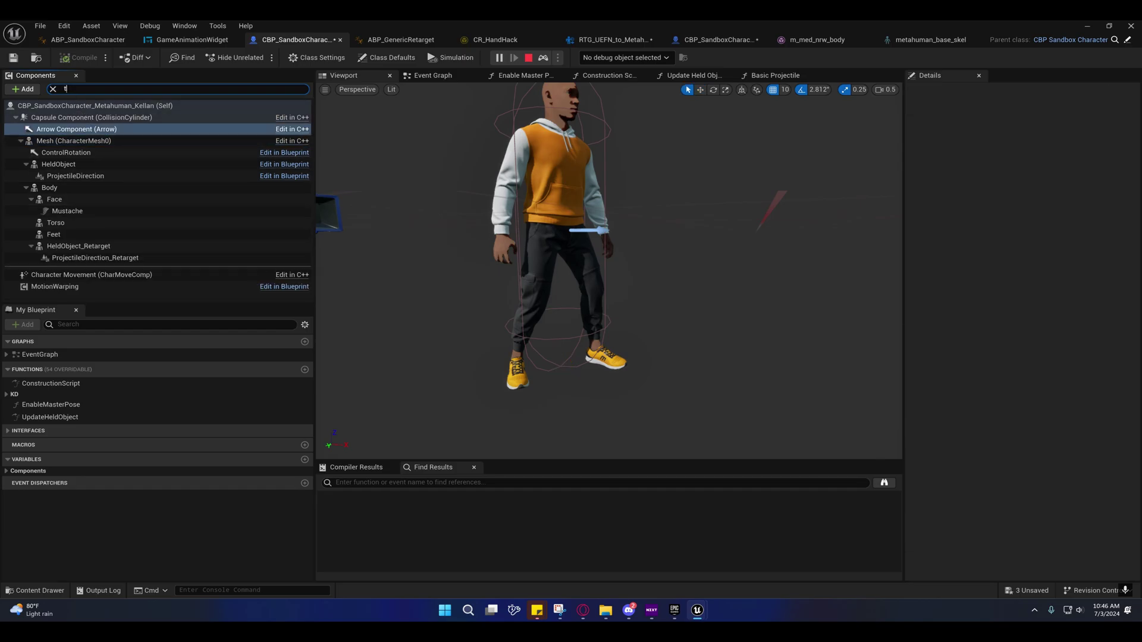
Step: Filter Details by 'tag' on the Body mesh to show its RTG_UEFN_to_Metahuman component tag
{"action": "left_click", "coordinate": [53, 90]}
{"action": "left_click", "coordinate": [52, 105]}
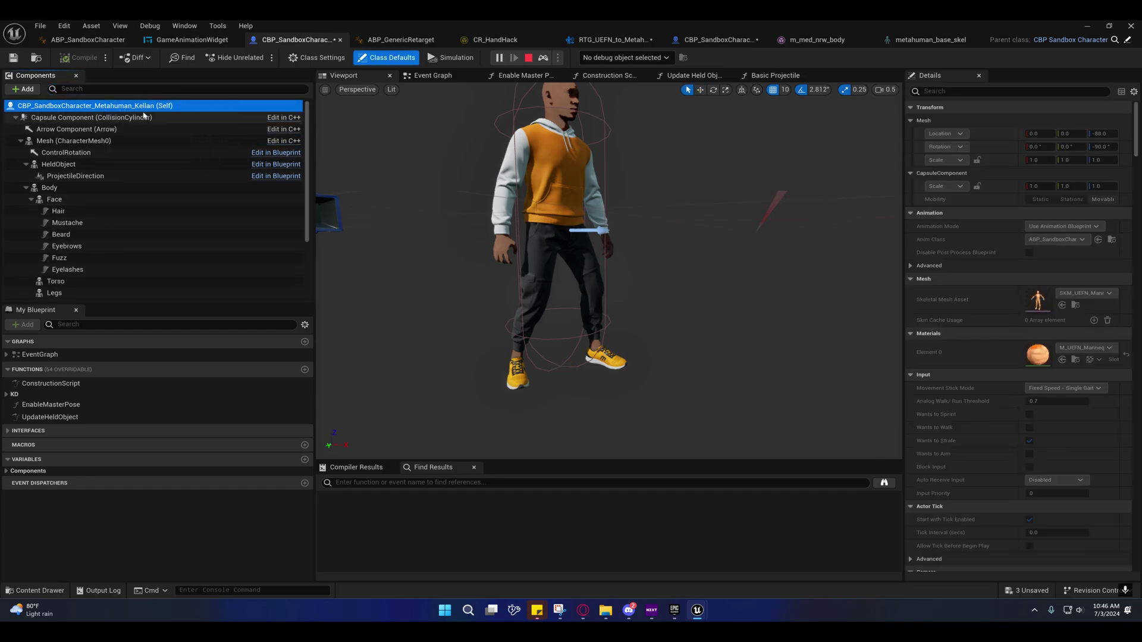
{"action": "left_click", "coordinate": [971, 92]}
{"action": "type", "text": "tag"}
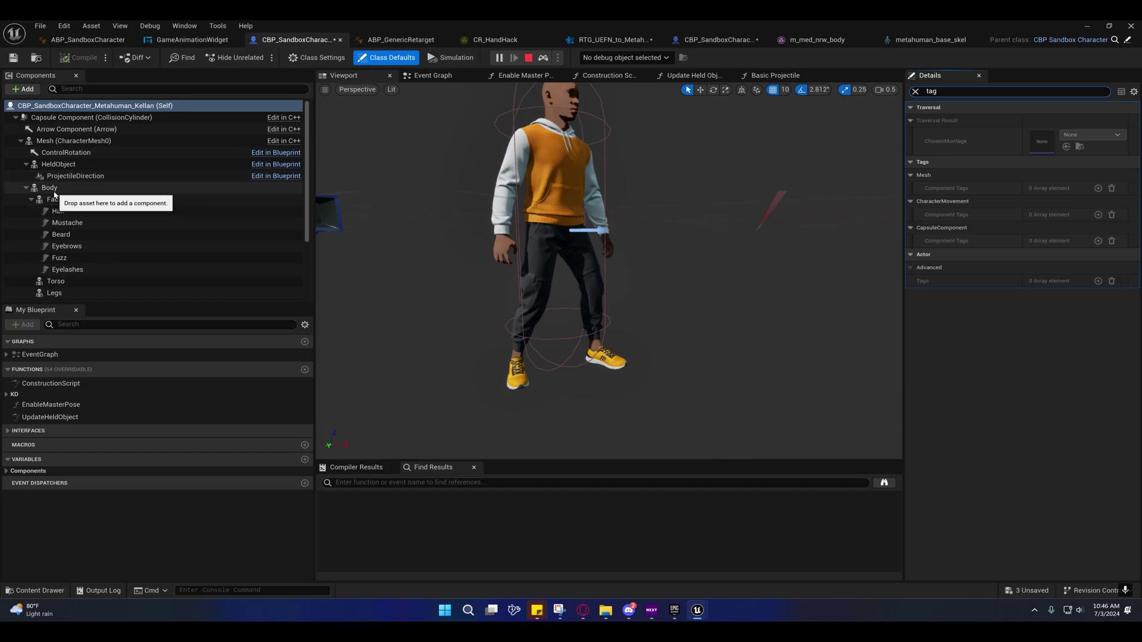
{"action": "left_click", "coordinate": [18, 166]}
{"action": "left_click", "coordinate": [68, 187]}
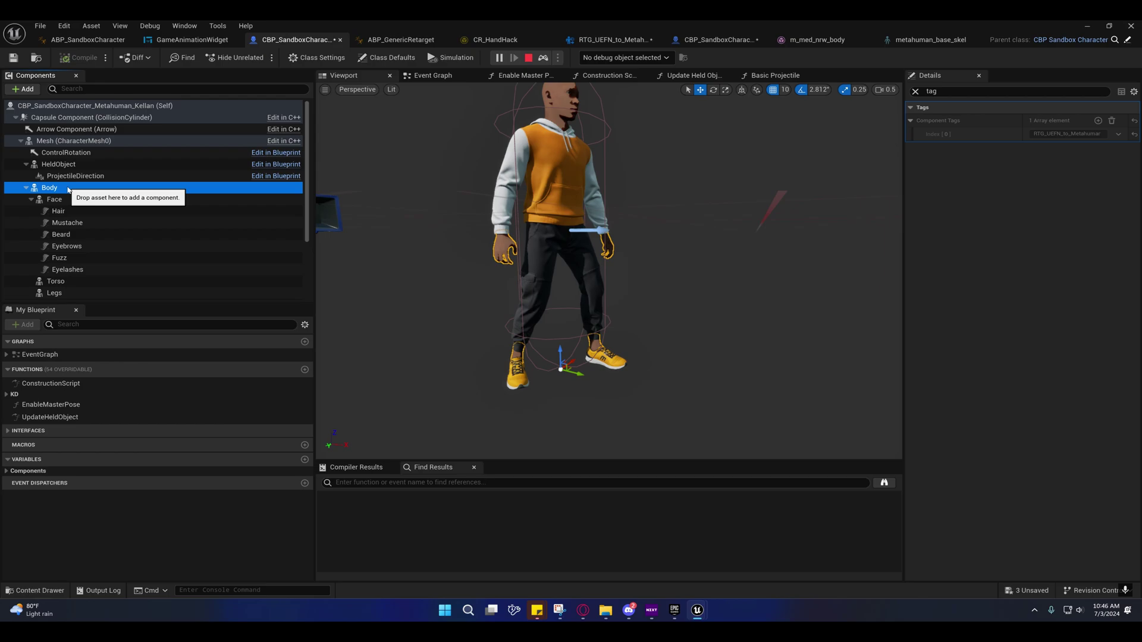
{"action": "left_click", "coordinate": [915, 91]}
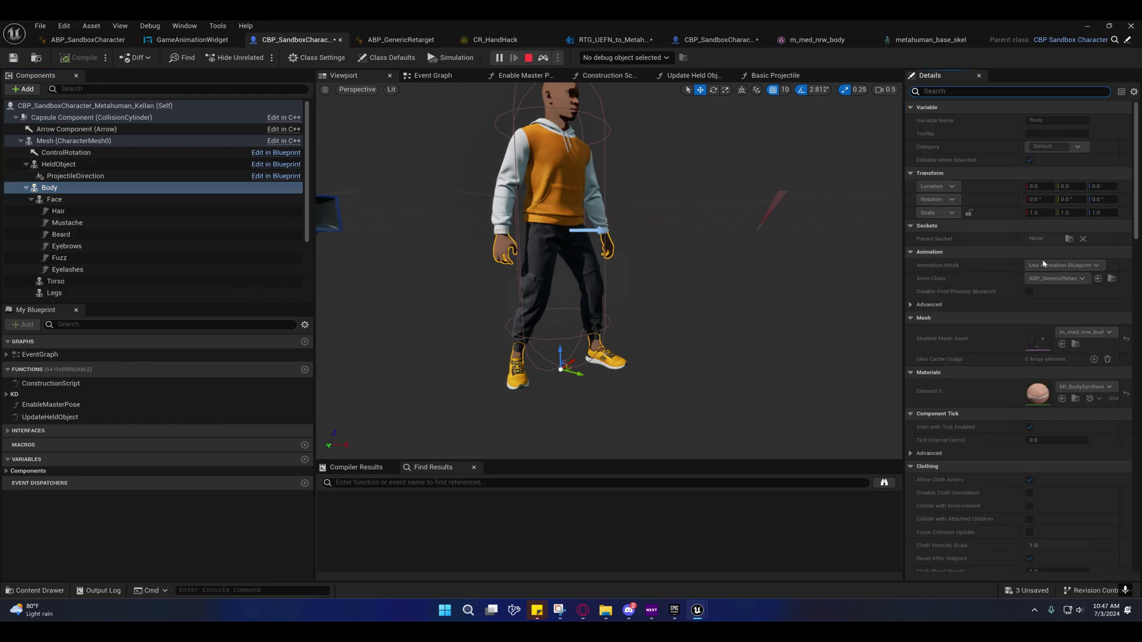
{"action": "type", "text": "t"}
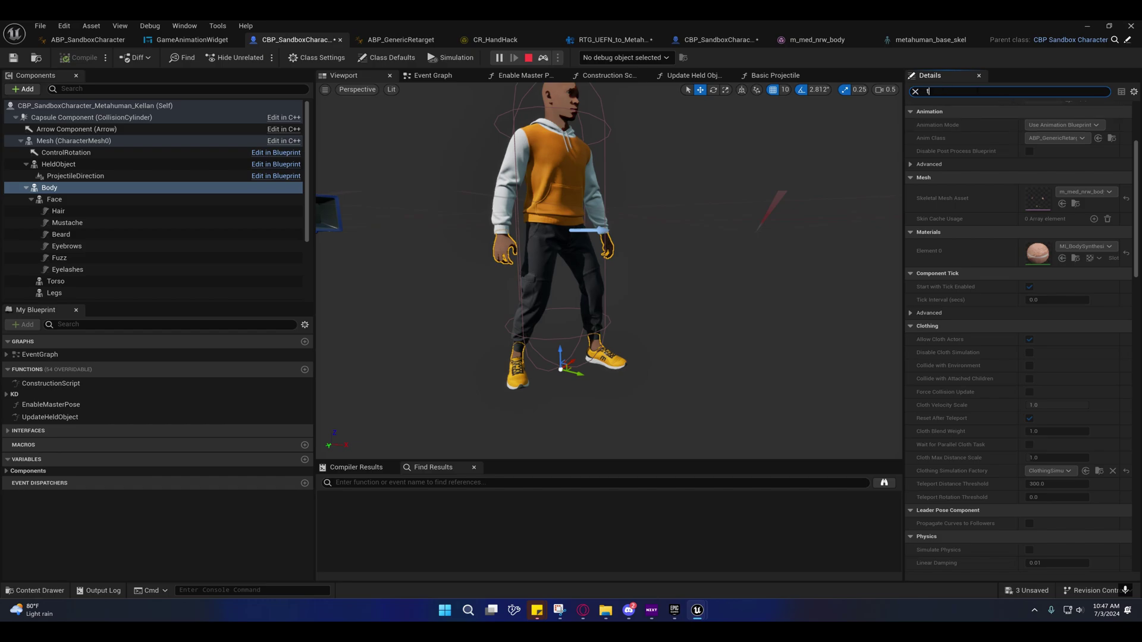
{"action": "type", "text": "ag"}
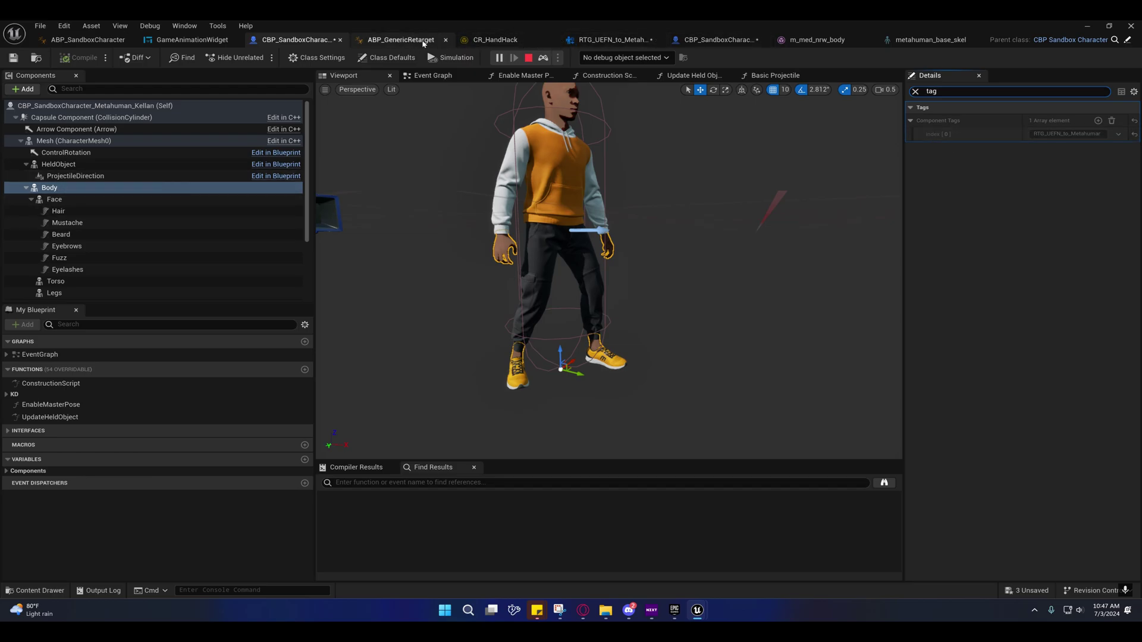
Step: In ABP_GenericRetarget, inspect the six entries of the IKRetargeter Map variable
{"action": "left_click", "coordinate": [400, 40]}
{"action": "right_click_drag", "start_coordinate": [576, 276], "coordinate": [409, 269]}
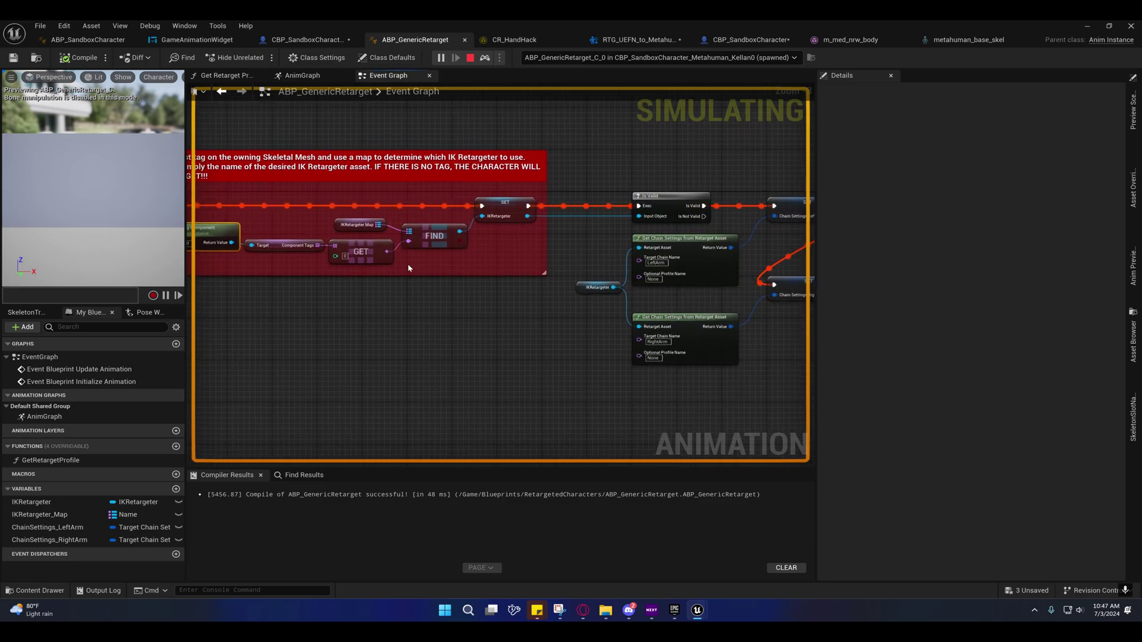
{"action": "left_click", "coordinate": [337, 228]}
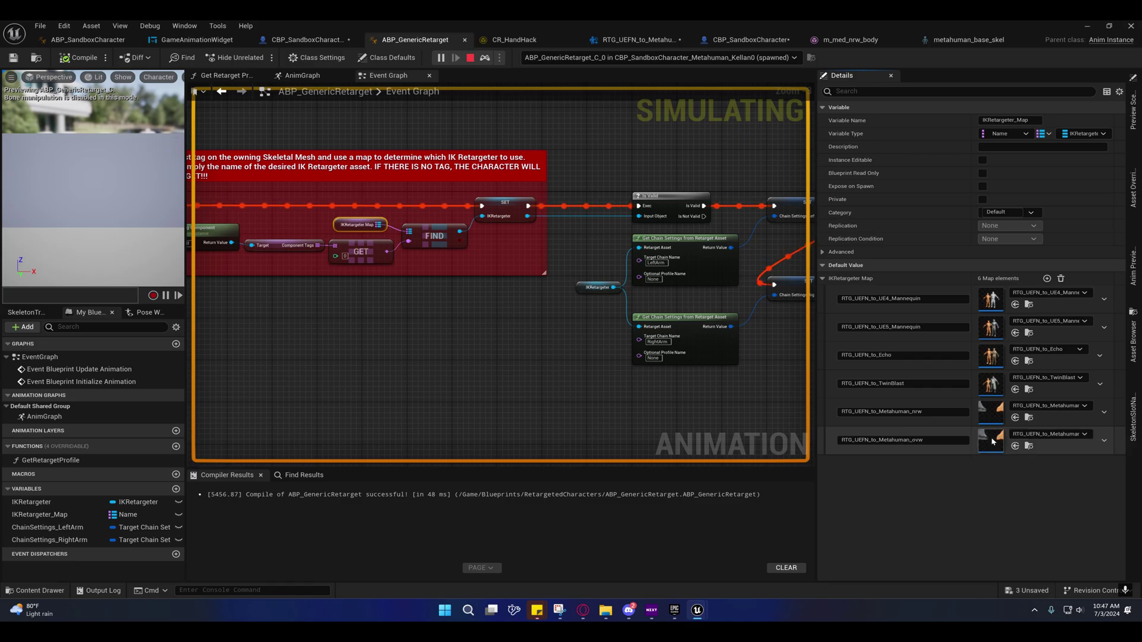
{"action": "right_click_drag", "start_coordinate": [482, 337], "coordinate": [522, 354]}
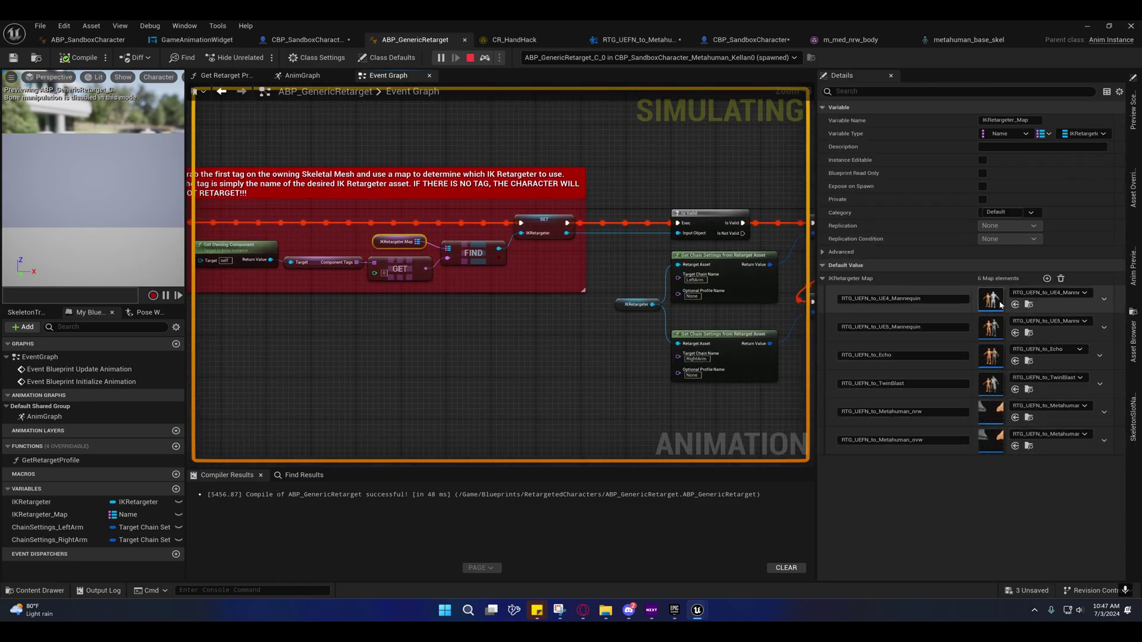
Step: Locate the UE4 mannequin retargeter and the MetaHuman ovw and nrw retargeter assets in the Content Browser
{"action": "left_click", "coordinate": [1029, 305]}
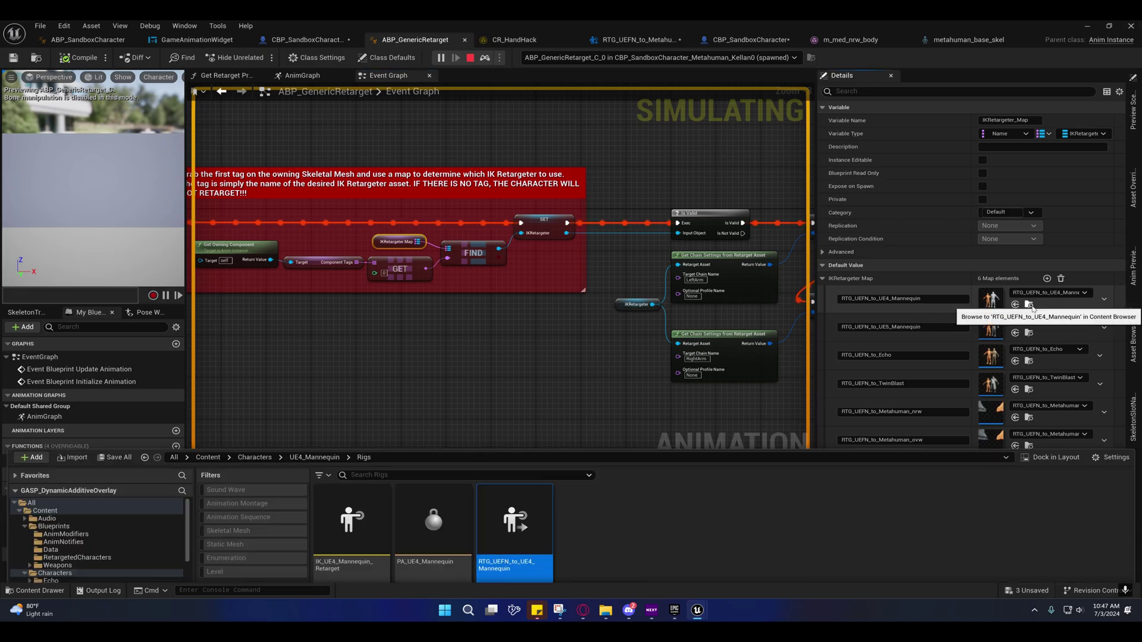
{"action": "scroll", "coordinate": [114, 526], "scroll_direction": "down", "scroll_amount": 4}
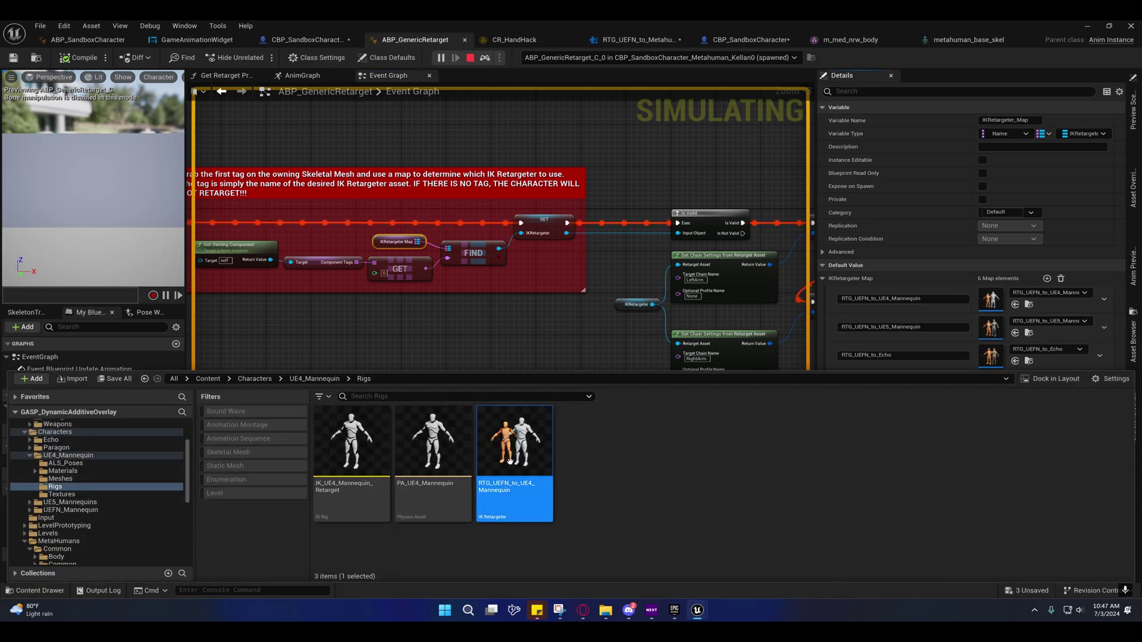
{"action": "right_click_drag", "start_coordinate": [499, 314], "coordinate": [527, 266]}
{"action": "left_click", "coordinate": [1030, 445]}
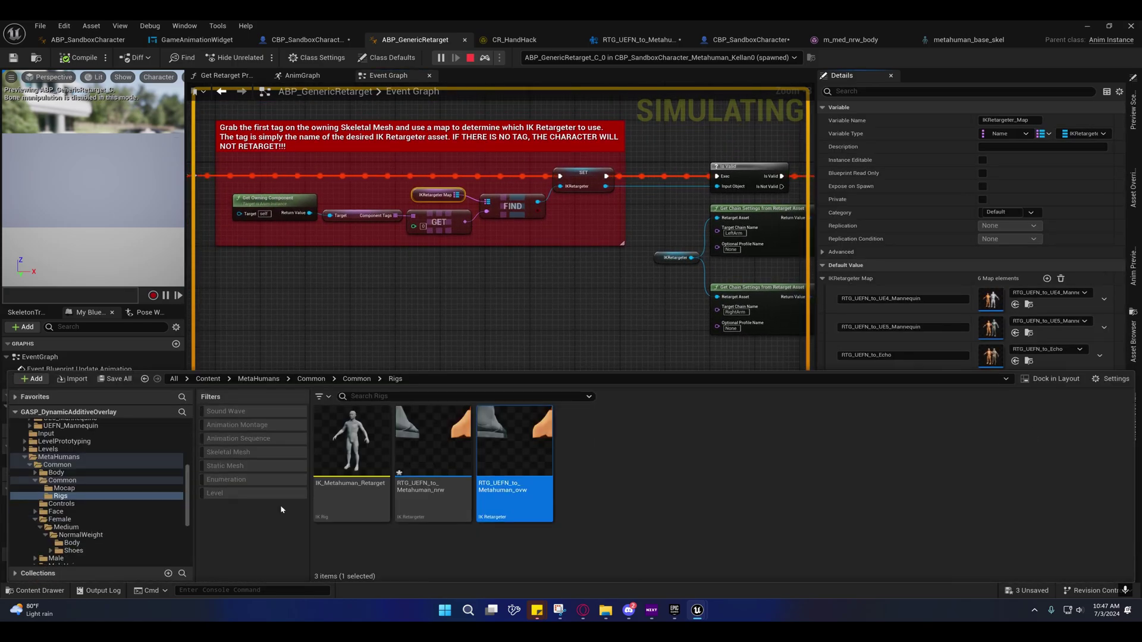
{"action": "left_click", "coordinate": [415, 458]}
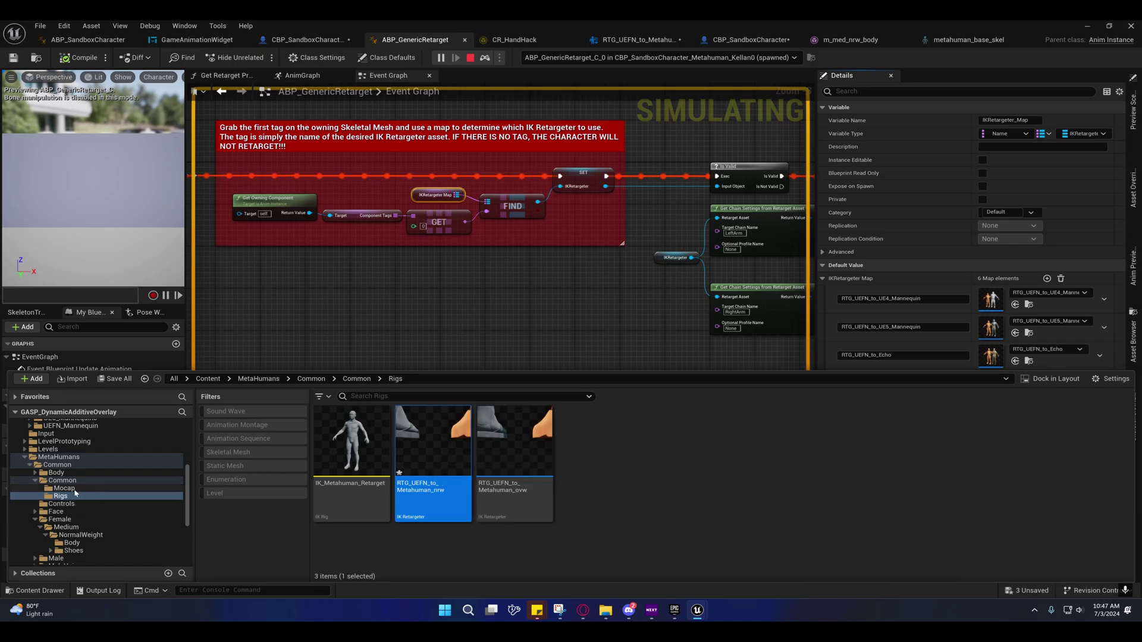
{"action": "right_click_drag", "start_coordinate": [335, 267], "coordinate": [365, 225]}
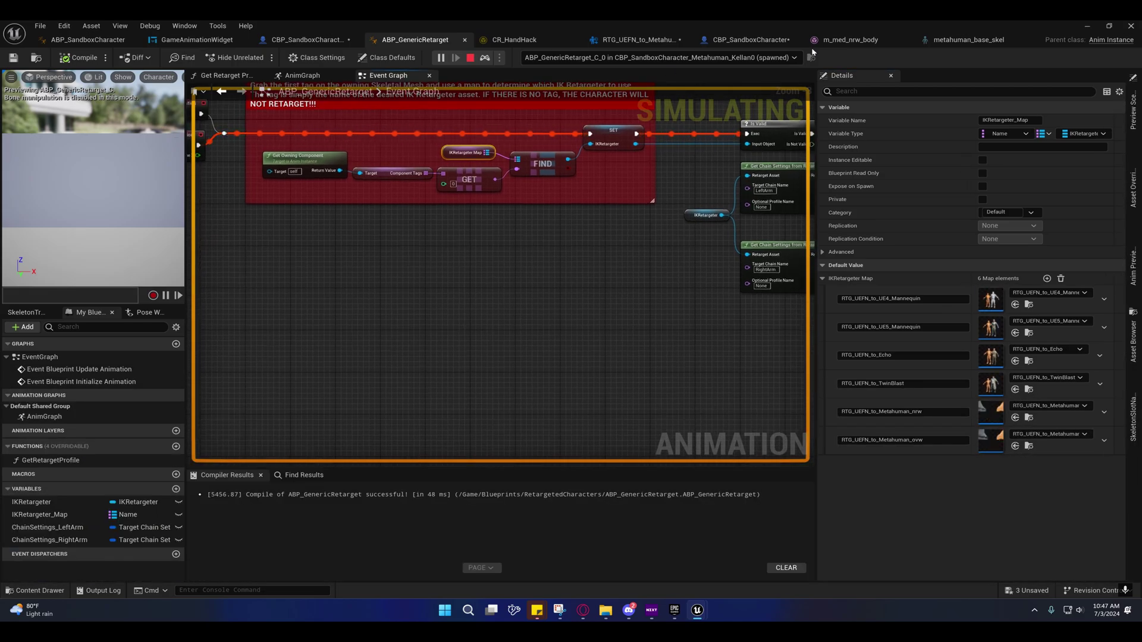
Step: Stop the running simulation with the Kellan blueprint's Body mesh component selected
{"action": "left_click", "coordinate": [751, 39]}
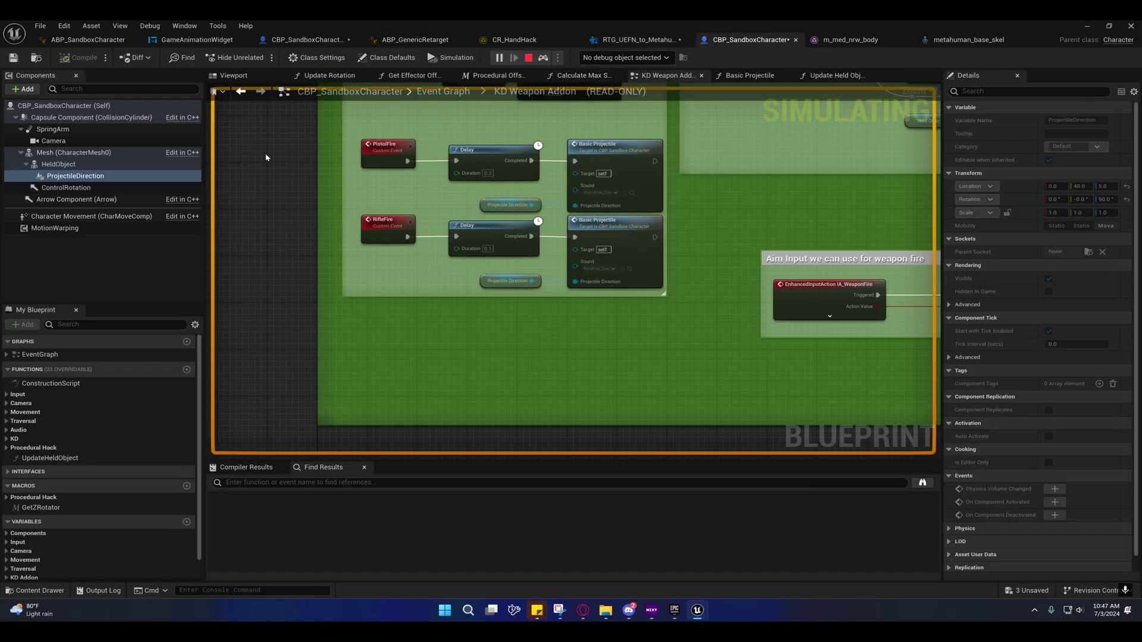
{"action": "left_click", "coordinate": [346, 42]}
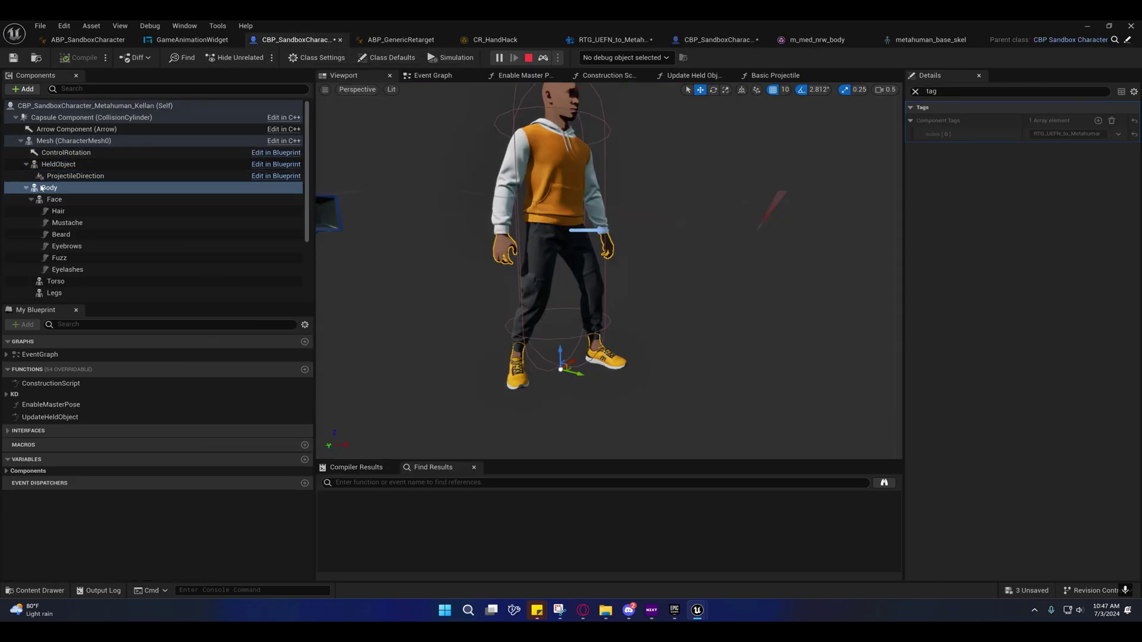
{"action": "left_click", "coordinate": [41, 188]}
{"action": "left_click", "coordinate": [529, 58]}
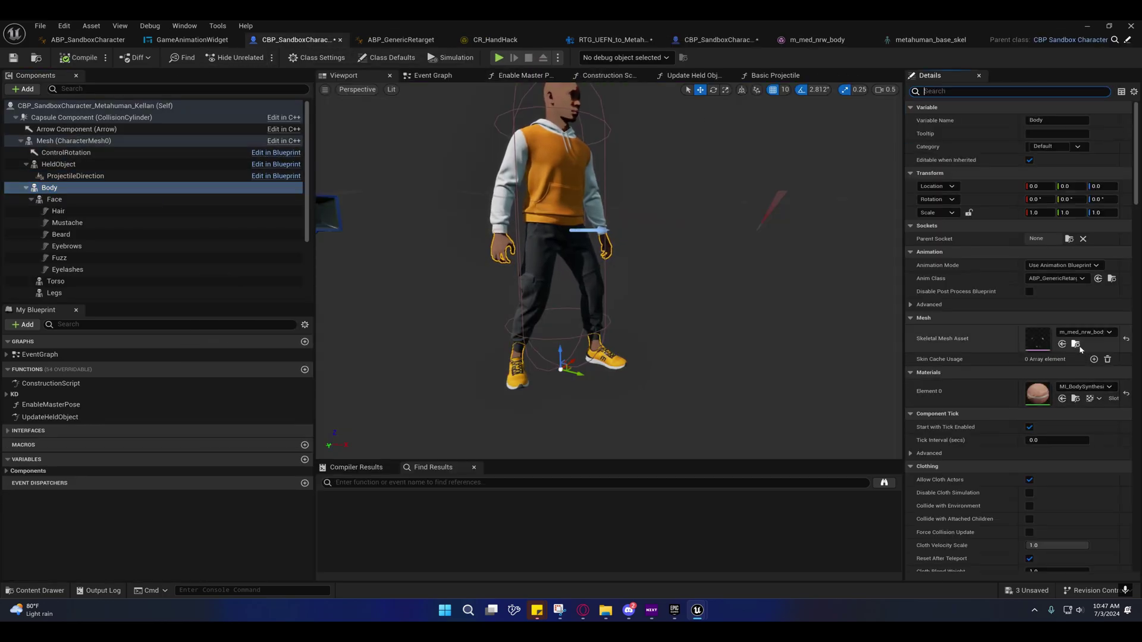
Step: Find metahuman_base_skel, the skeleton of Body's m_med_nrw_body mesh, in the Content Browser
{"action": "left_click", "coordinate": [1075, 344]}
{"action": "right_click", "coordinate": [348, 454]}
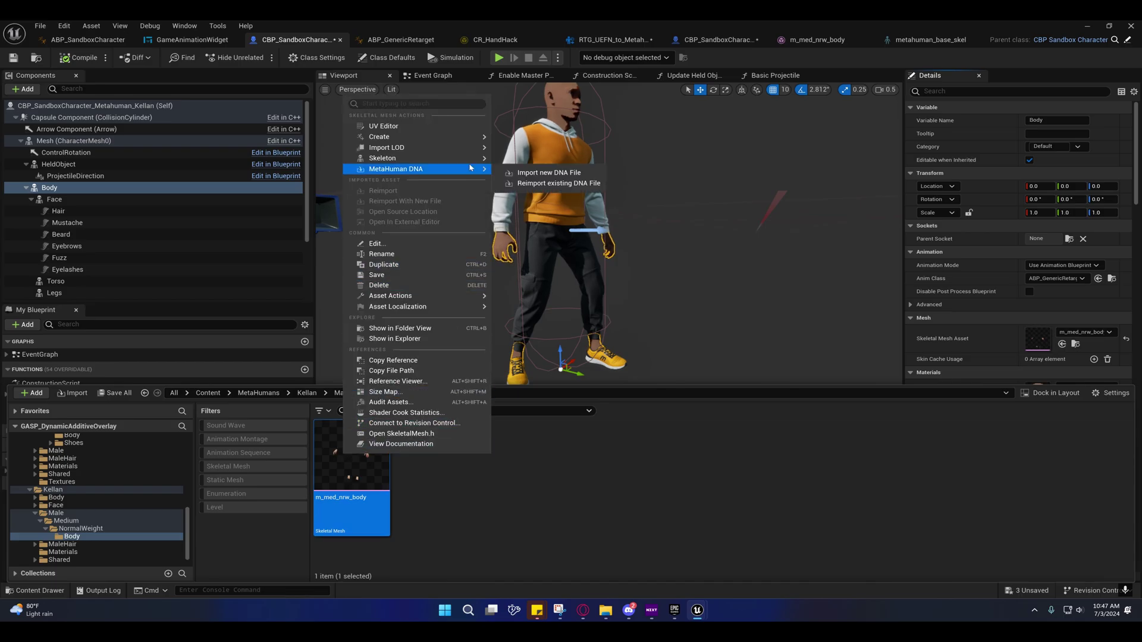
{"action": "mouse_move", "coordinate": [444, 162]}
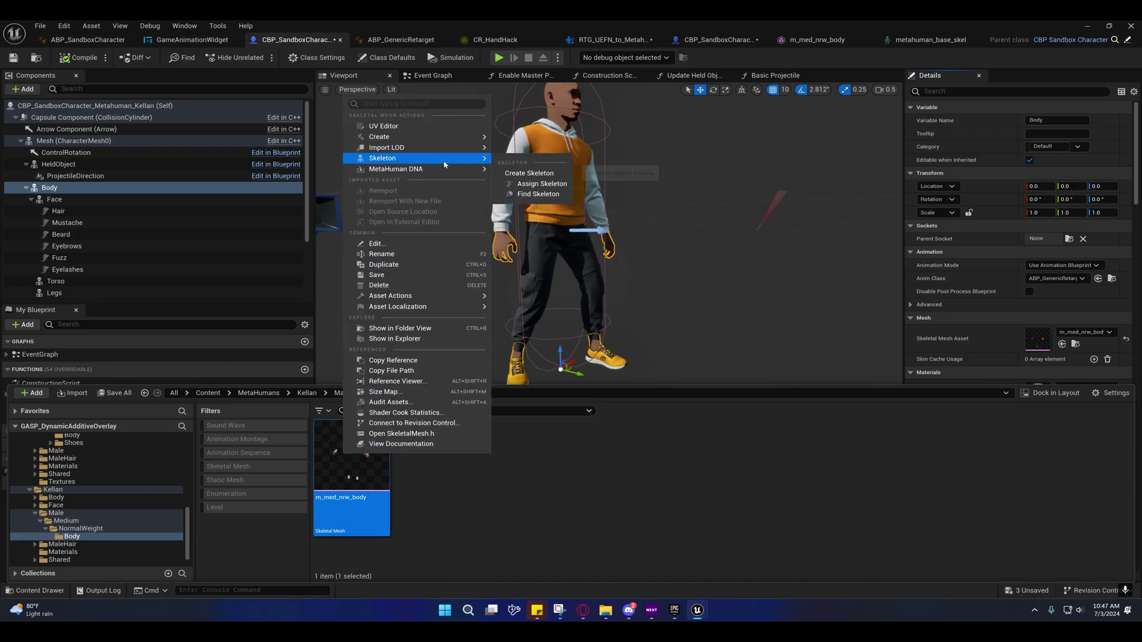
{"action": "left_click", "coordinate": [524, 195]}
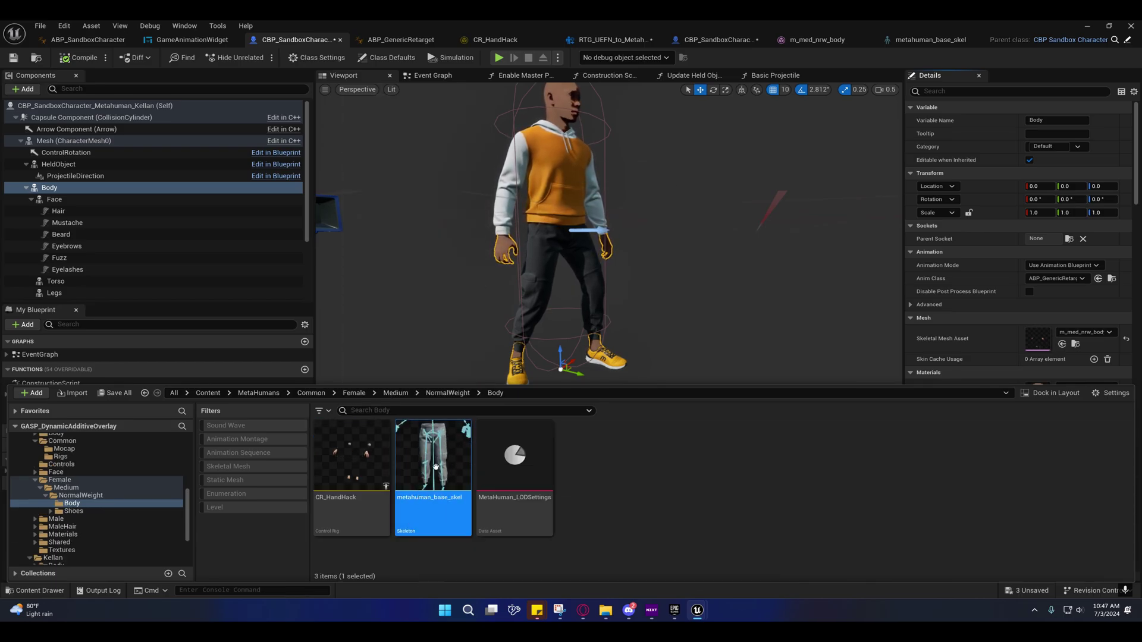
Step: Inspect the CR_HandHack control rig asset beside it in the Body folder
{"action": "scroll", "coordinate": [65, 473], "scroll_direction": "up", "scroll_amount": 3}
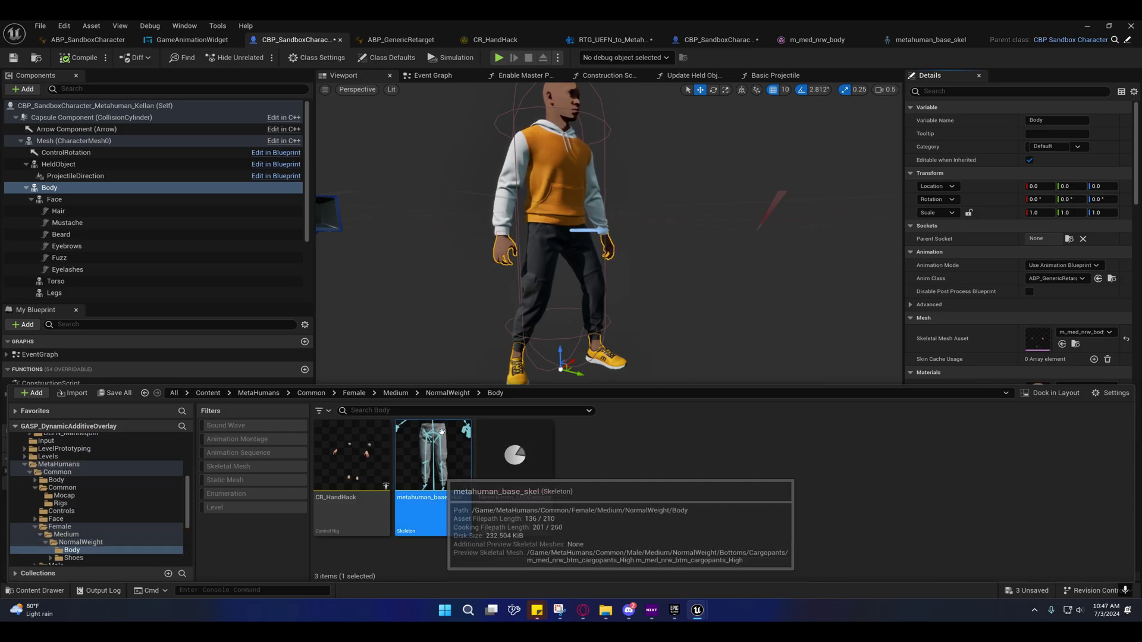
{"action": "right_click", "coordinate": [333, 450]}
{"action": "left_click", "coordinate": [329, 468]}
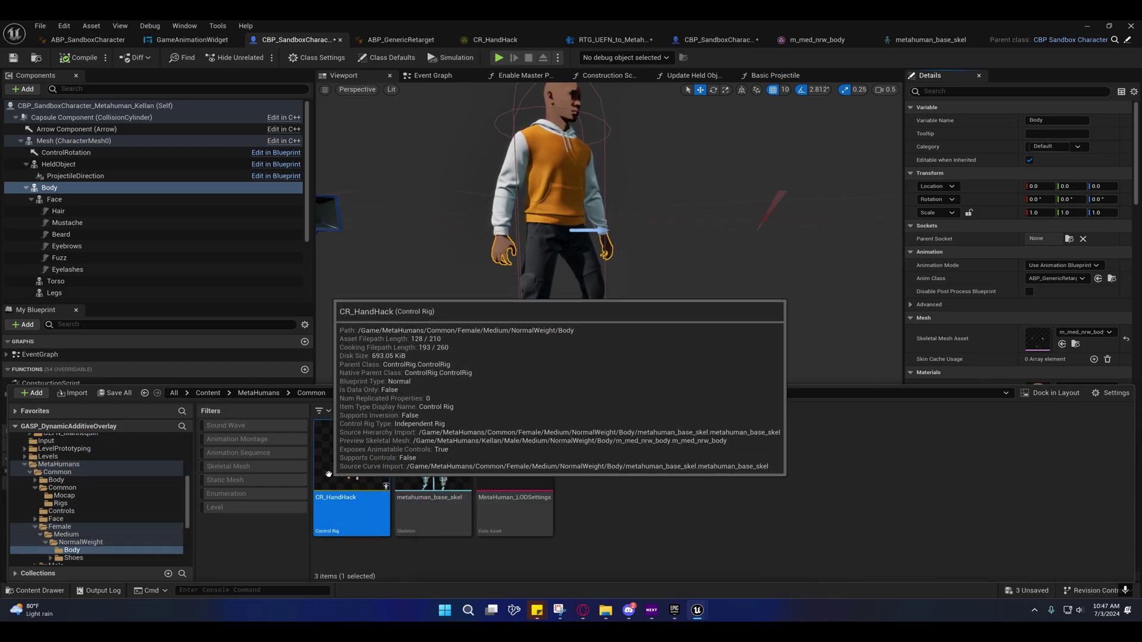
{"action": "mouse_move", "coordinate": [347, 467]}
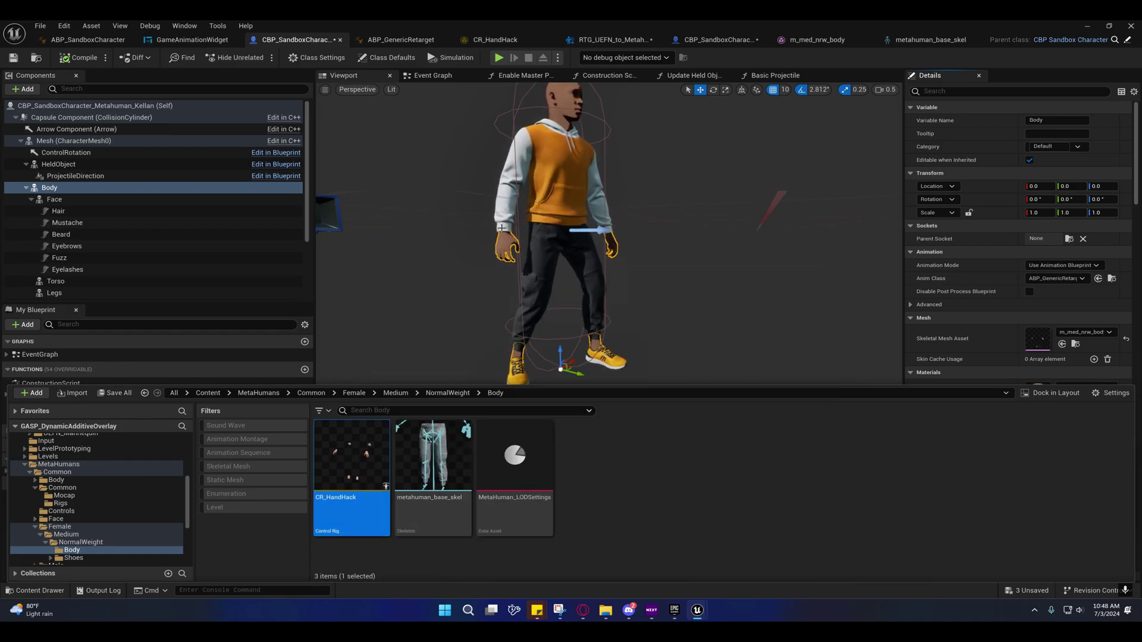
{"action": "left_click", "coordinate": [612, 39]}
{"action": "right_click_drag", "start_coordinate": [438, 289], "coordinate": [426, 286]}
{"action": "key", "text": "s"}
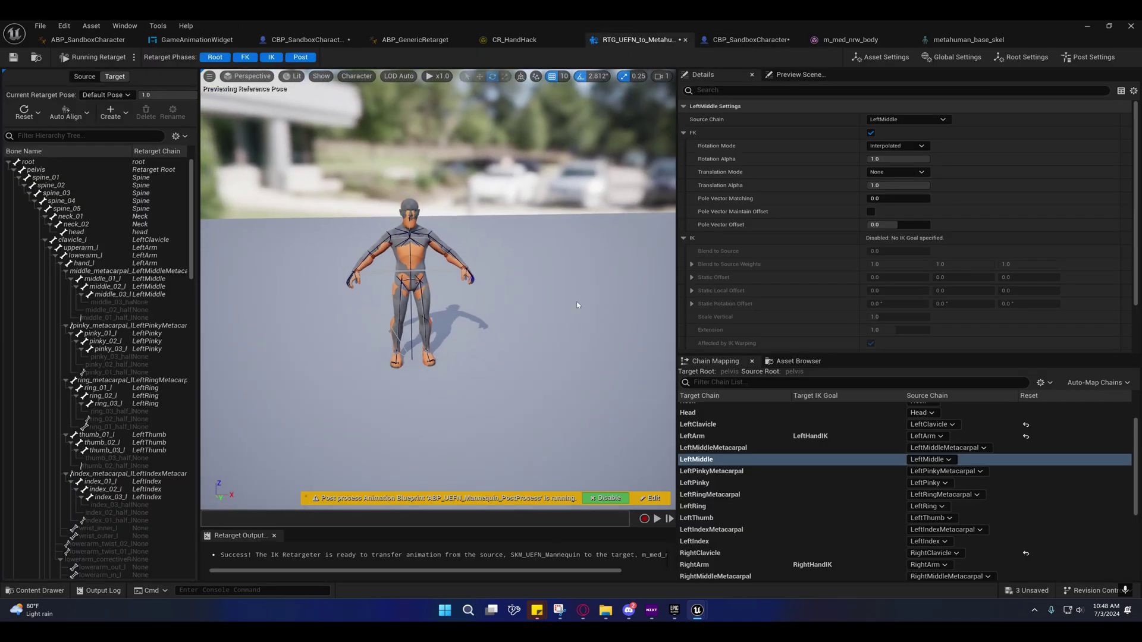
{"action": "scroll", "coordinate": [799, 291], "scroll_direction": "down", "scroll_amount": 1}
{"action": "scroll", "coordinate": [835, 288], "scroll_direction": "down", "scroll_amount": 3}
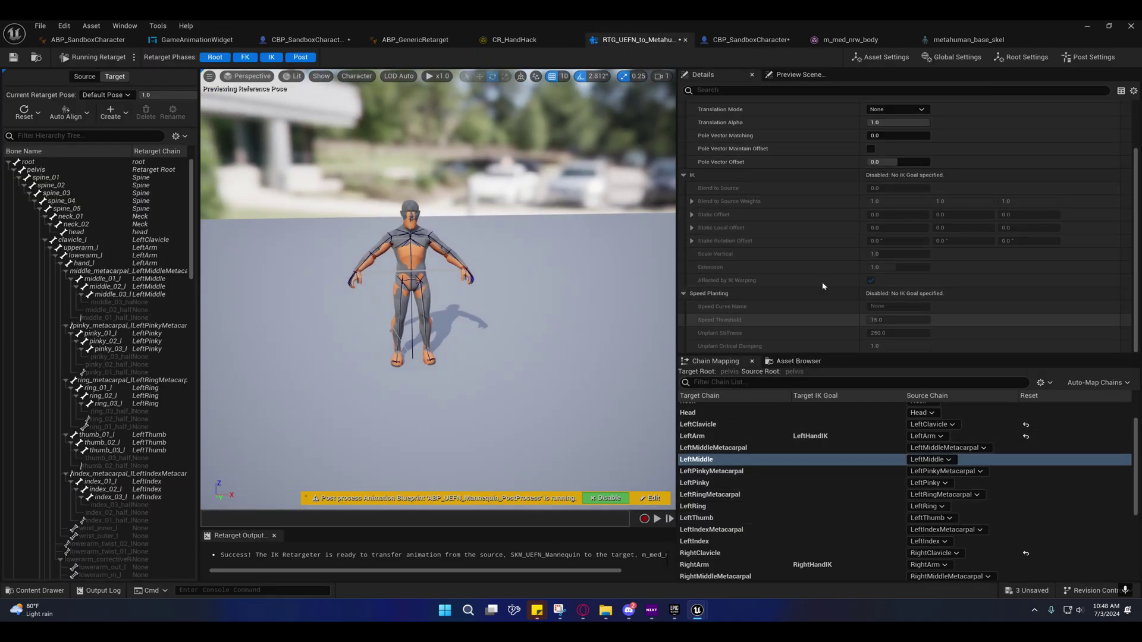
{"action": "left_click", "coordinate": [1089, 26]}
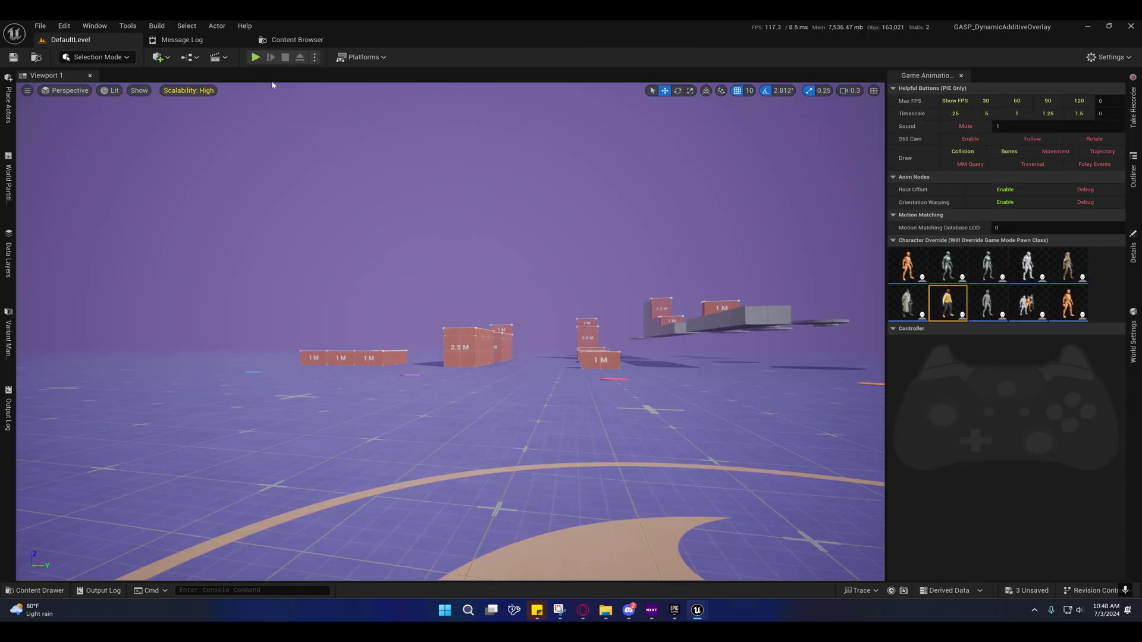
{"action": "mouse_move", "coordinate": [696, 610]}
{"action": "left_click", "coordinate": [765, 583]}
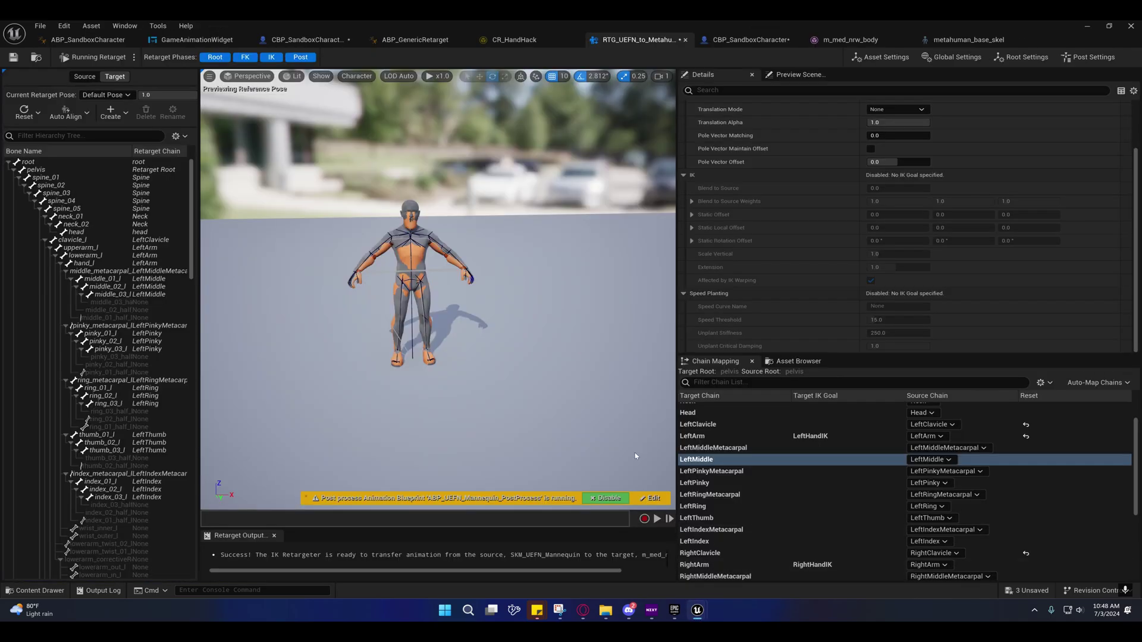
{"action": "left_click", "coordinate": [303, 41]}
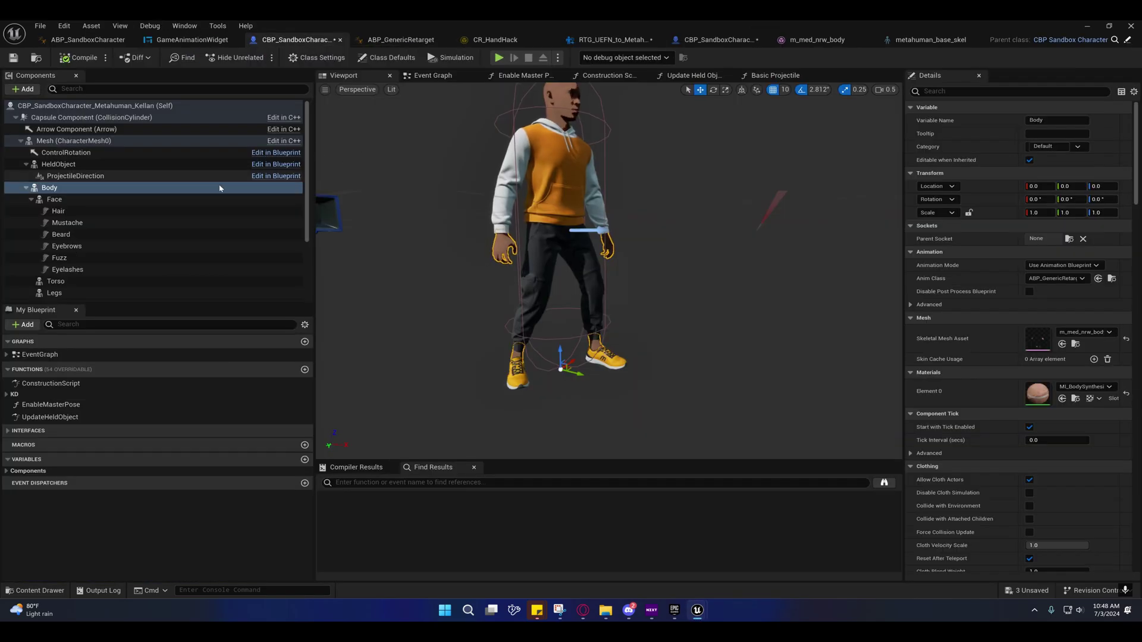
Step: Open the parent CBP_SandboxCharacter blueprint and inspect the Basic Projectile call's inputs
{"action": "left_click", "coordinate": [89, 40]}
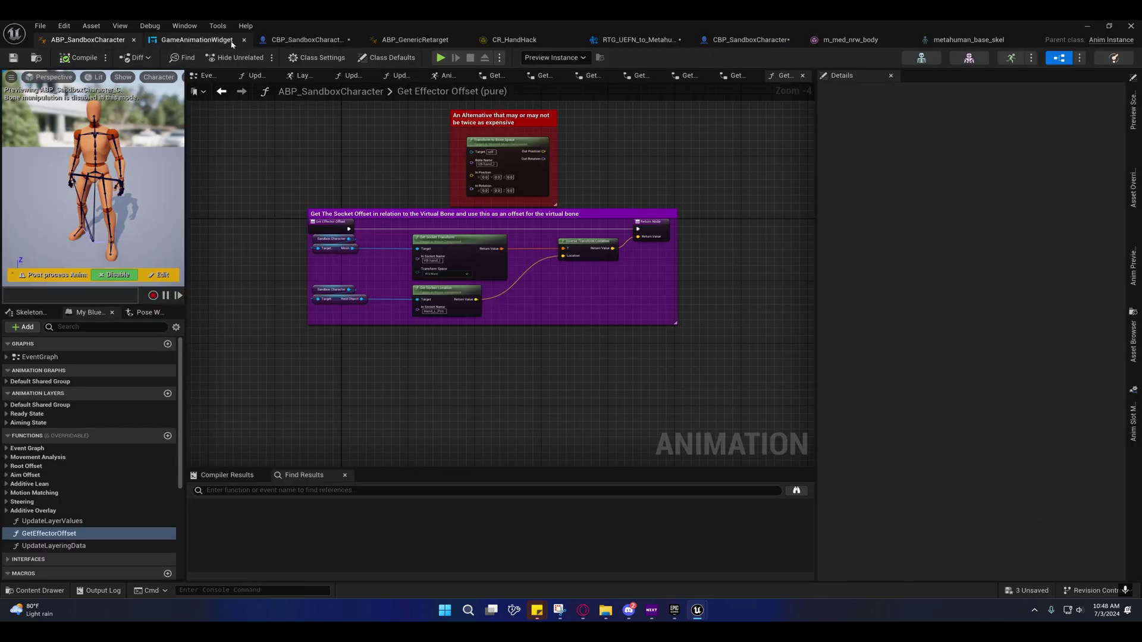
{"action": "left_click", "coordinate": [305, 40]}
{"action": "left_click", "coordinate": [723, 40]}
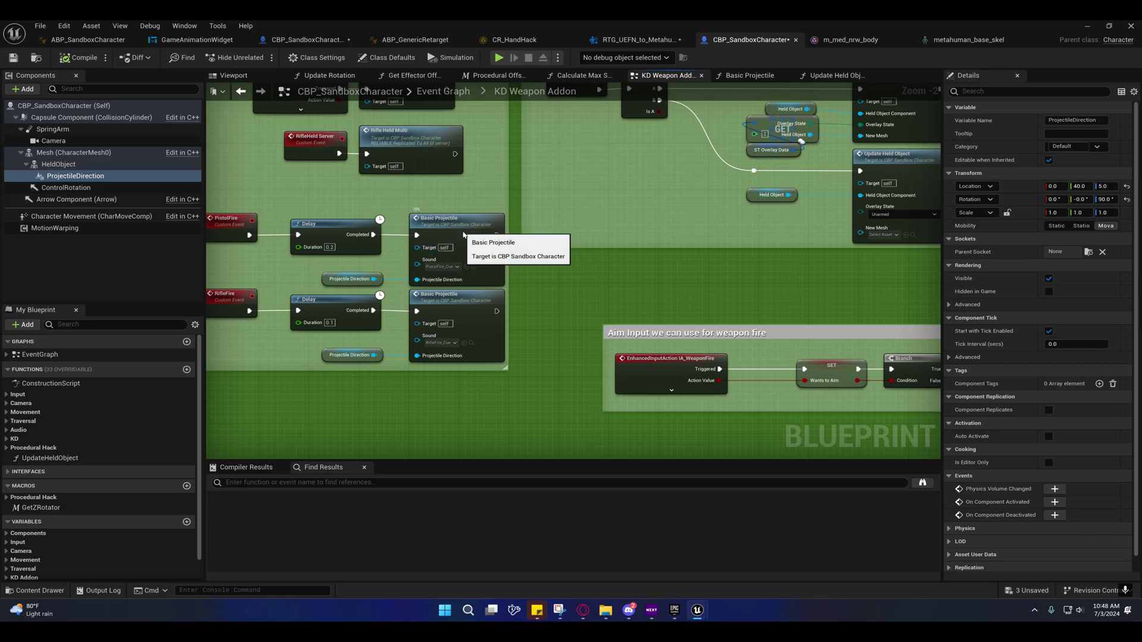
{"action": "left_click", "coordinate": [434, 255]}
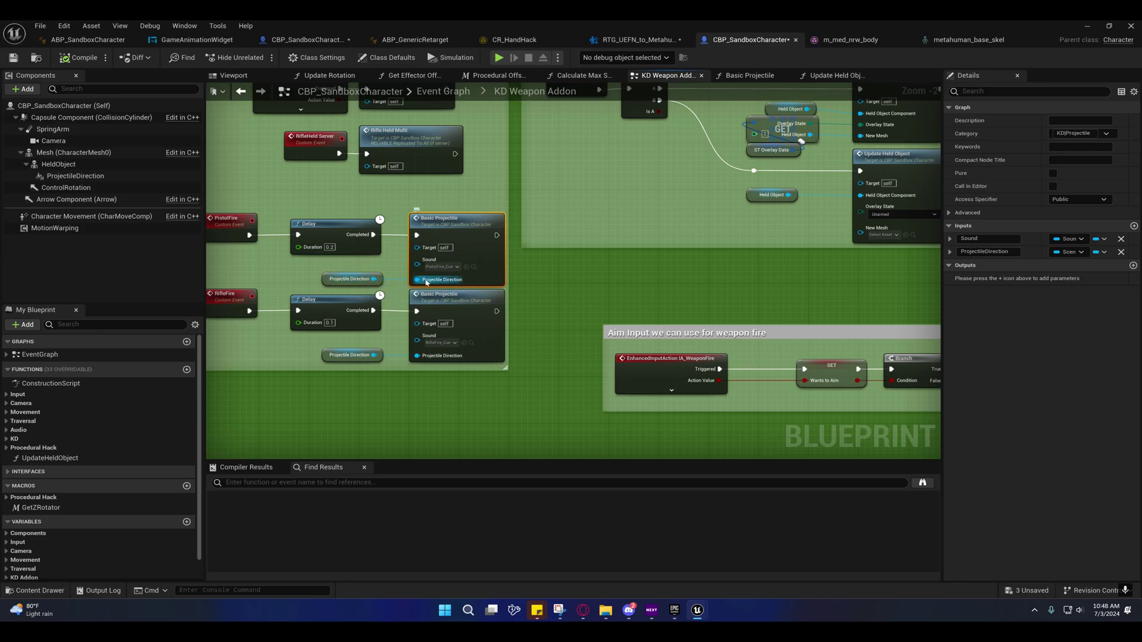
Step: Inspect the Update Held Object call and the HeldObject and ProjectileDirection components
{"action": "right_click_drag", "start_coordinate": [619, 220], "coordinate": [301, 295]}
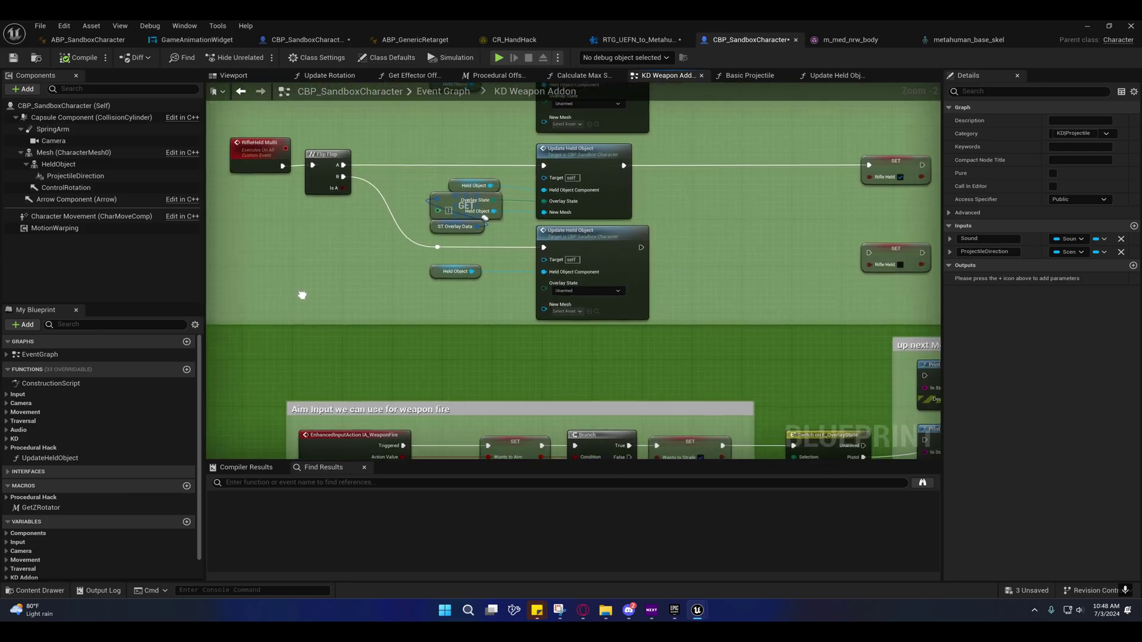
{"action": "right_click_drag", "start_coordinate": [423, 296], "coordinate": [327, 338]}
{"action": "left_click", "coordinate": [474, 270]}
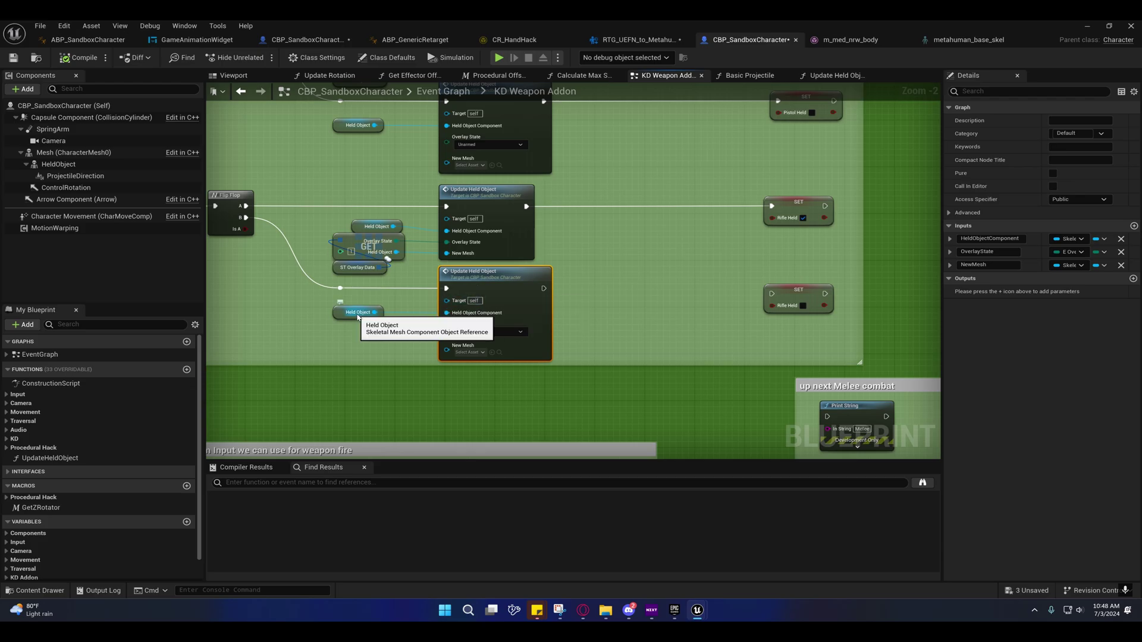
{"action": "left_click", "coordinate": [57, 164]}
{"action": "left_click", "coordinate": [56, 175]}
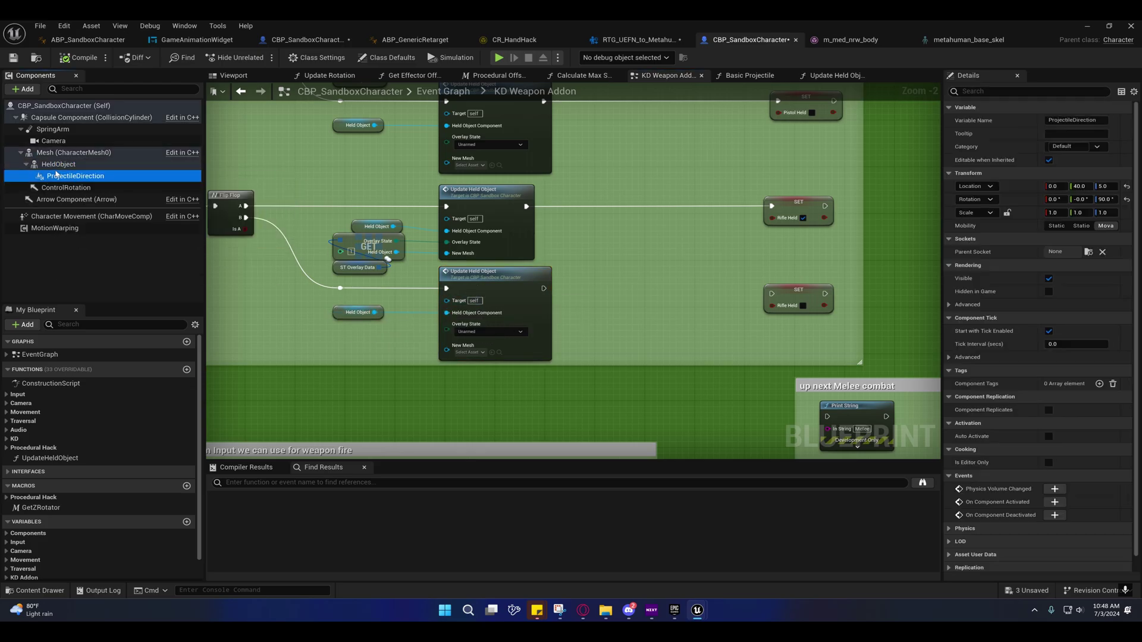
Step: Review the PistolFire and RifleFire logic, including RifleHeld Multi, Flip Flop and Basic Projectile calls
{"action": "right_click_drag", "start_coordinate": [240, 298], "coordinate": [744, 236]}
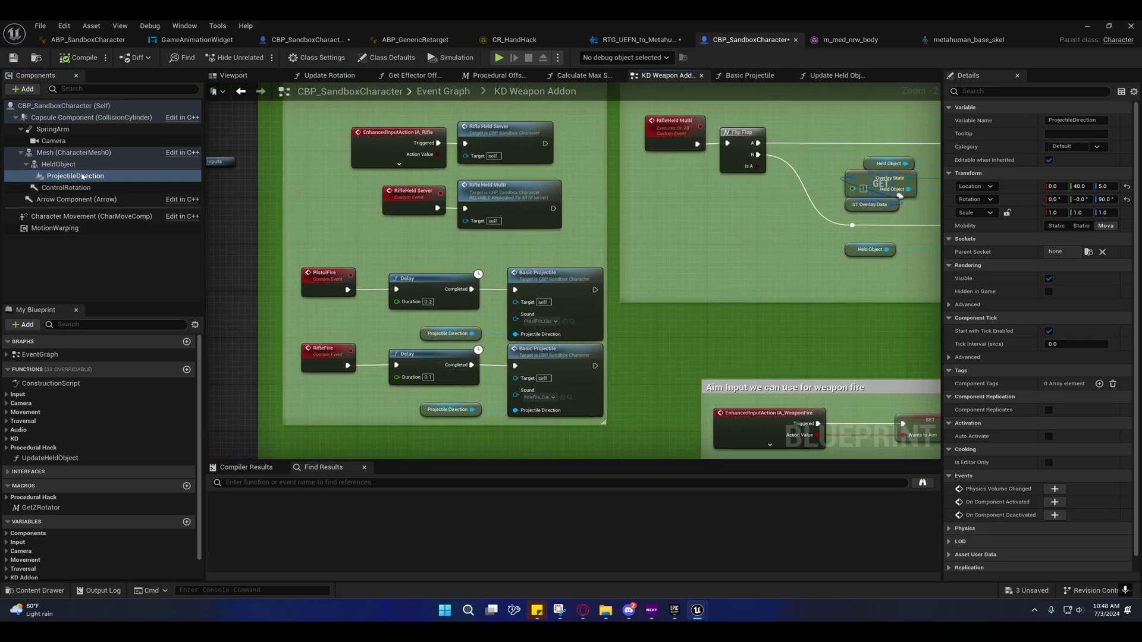
{"action": "right_click_drag", "start_coordinate": [399, 233], "coordinate": [348, 164]}
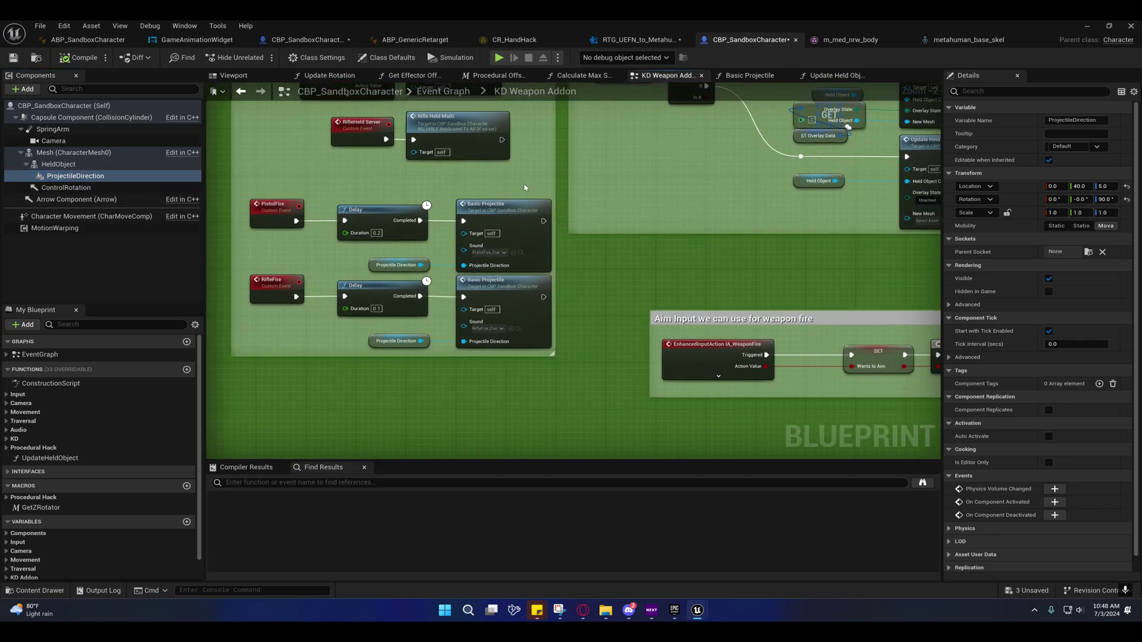
{"action": "right_click_drag", "start_coordinate": [736, 173], "coordinate": [635, 230]}
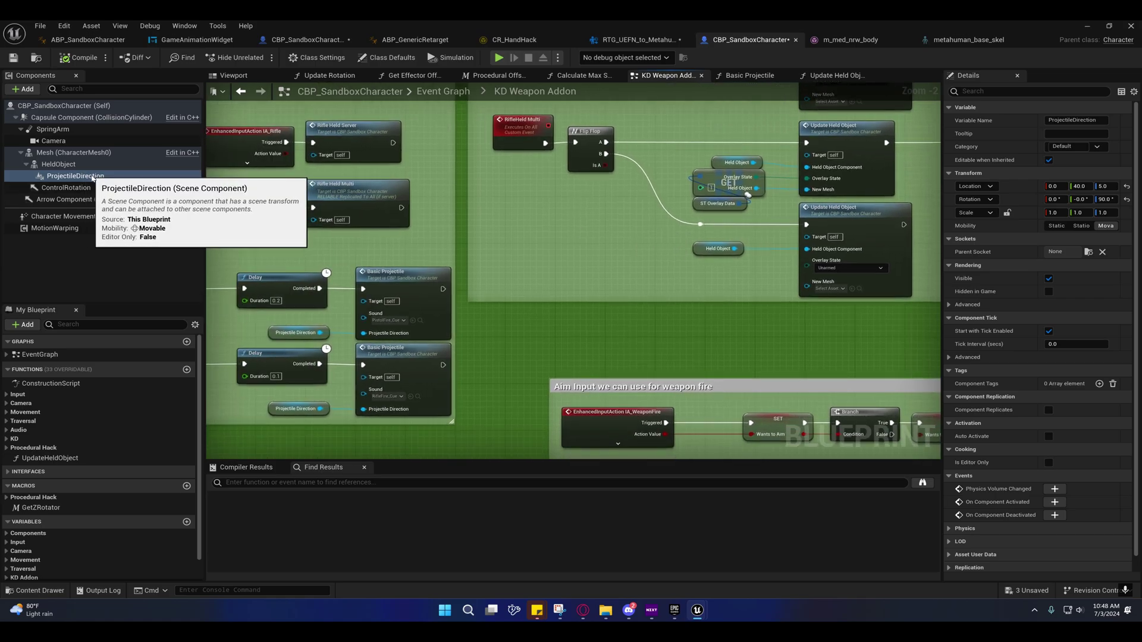
{"action": "right_click_drag", "start_coordinate": [379, 269], "coordinate": [554, 218]}
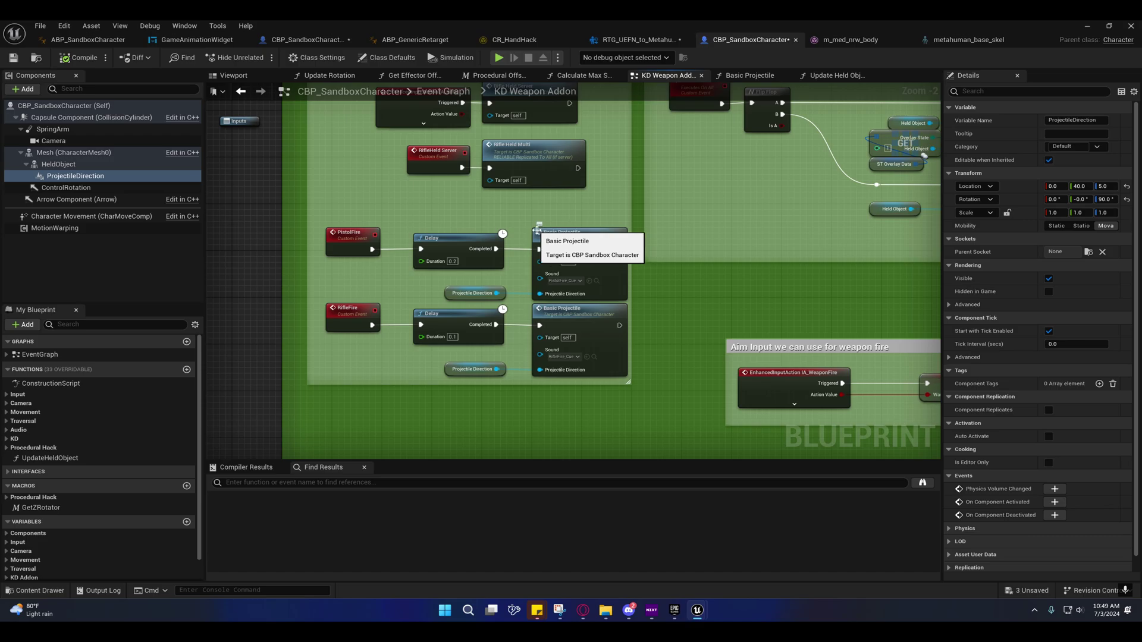
Step: Open the Basic Projectile graph and select the two Add nodes offsetting the spawn location
{"action": "double_click", "coordinate": [565, 241]}
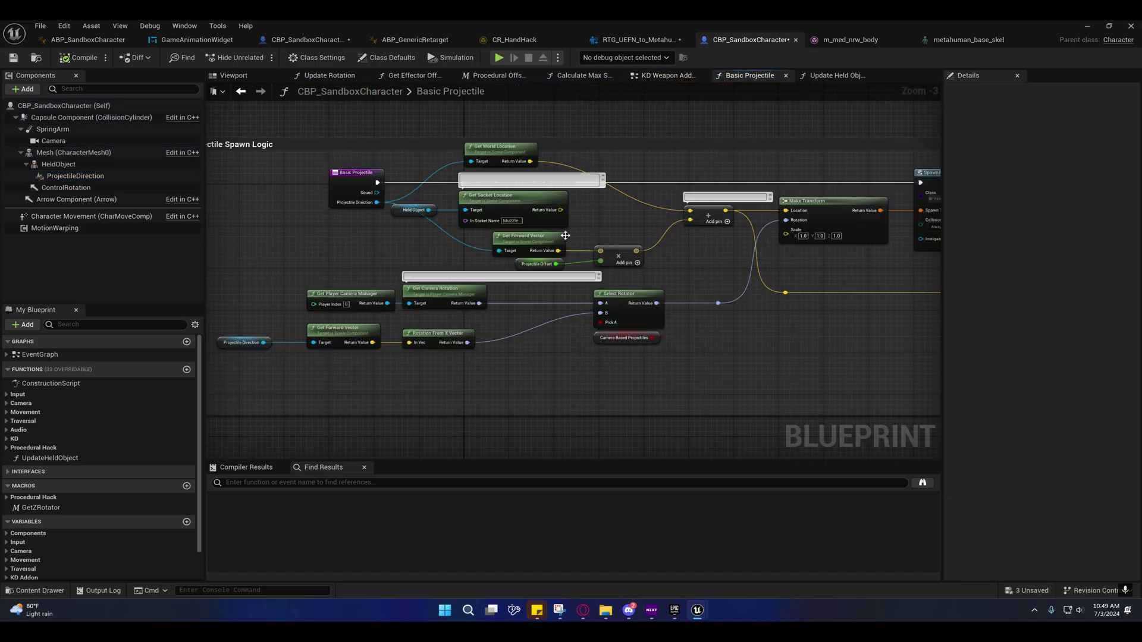
{"action": "right_click_drag", "start_coordinate": [452, 245], "coordinate": [414, 257]}
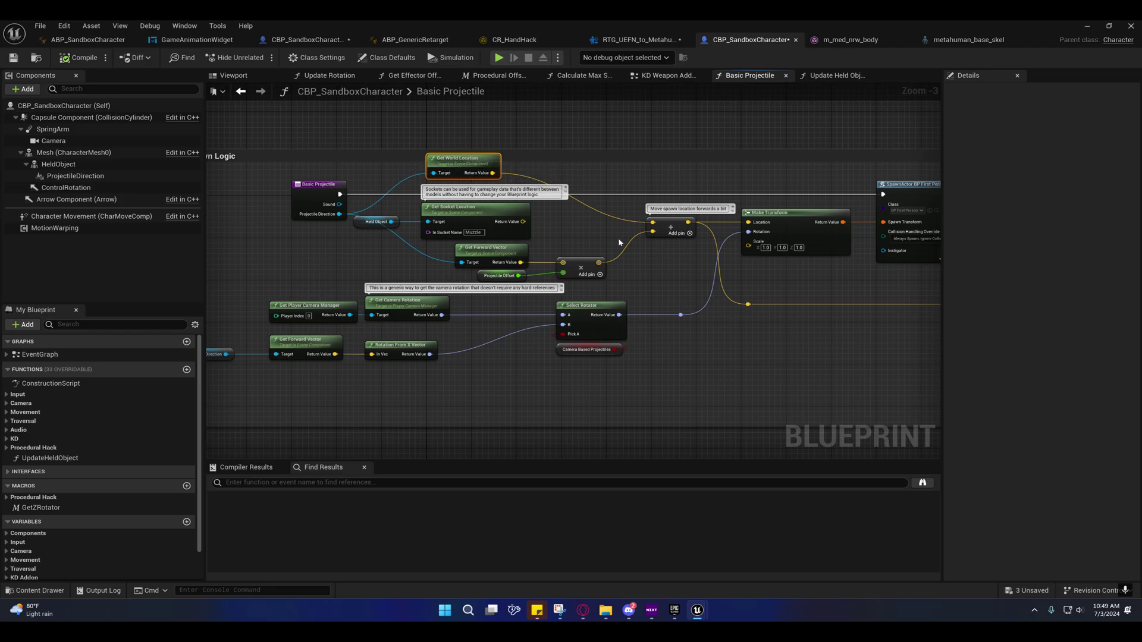
{"action": "right_click_drag", "start_coordinate": [618, 242], "coordinate": [525, 229]}
{"action": "left_click_drag", "start_coordinate": [511, 205], "coordinate": [634, 285]}
Step: Review the held object's Get Socket Location node and the SpawnActor BP First Person Projectile node
{"action": "right_click_drag", "start_coordinate": [616, 289], "coordinate": [813, 308]}
{"action": "left_click_drag", "start_coordinate": [678, 232], "coordinate": [514, 218]}
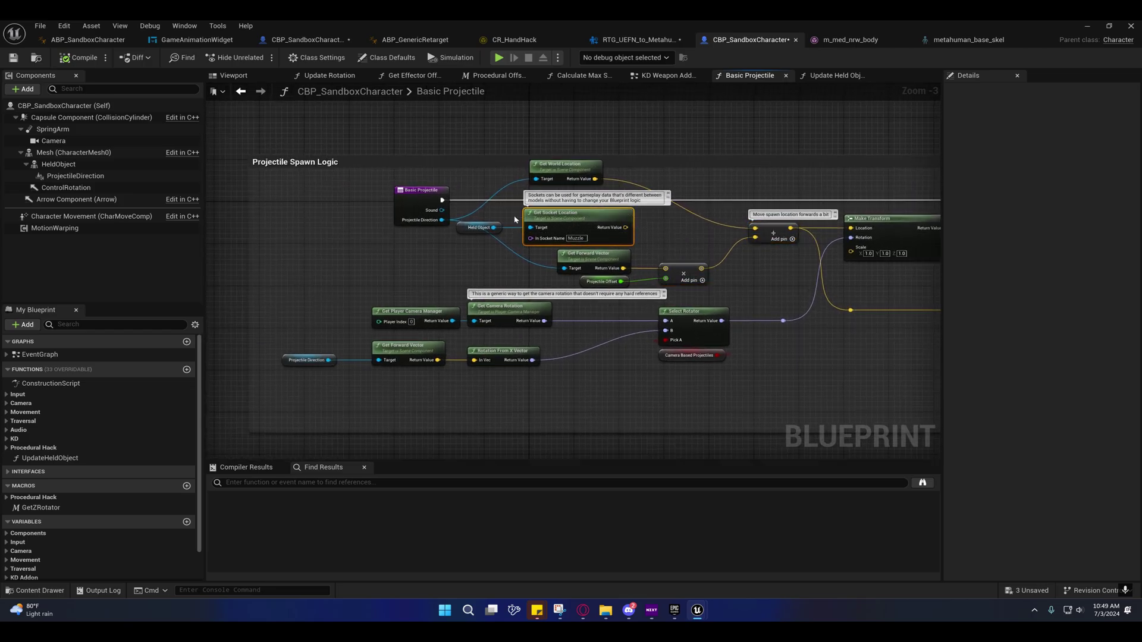
{"action": "right_click_drag", "start_coordinate": [690, 245], "coordinate": [585, 212]}
{"action": "right_click_drag", "start_coordinate": [435, 300], "coordinate": [482, 327]}
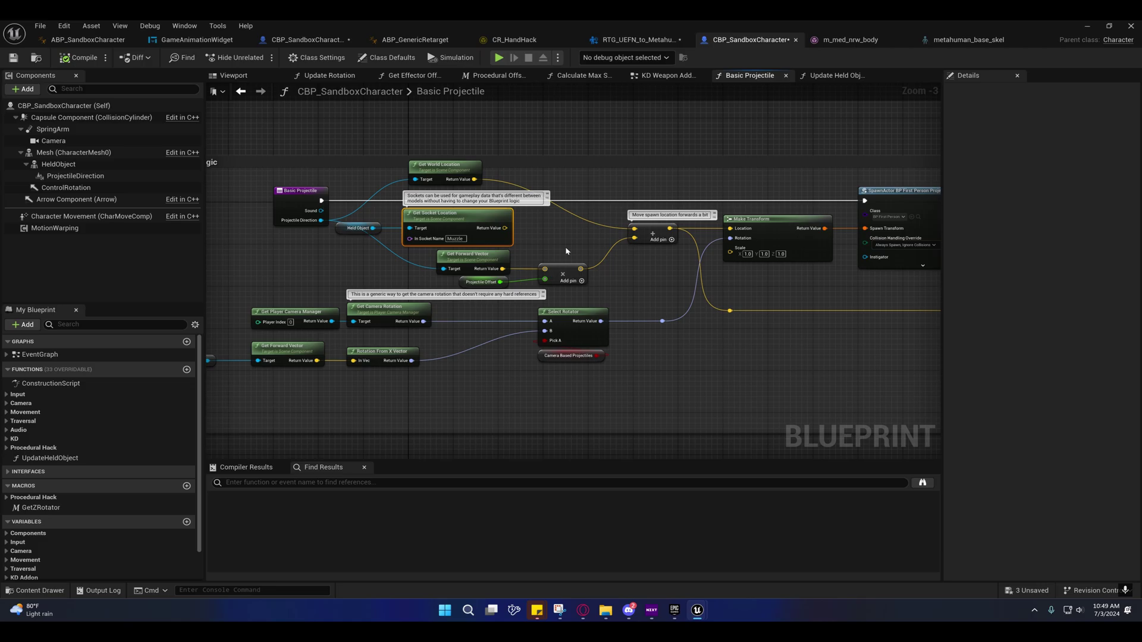
{"action": "right_click_drag", "start_coordinate": [567, 251], "coordinate": [699, 250]}
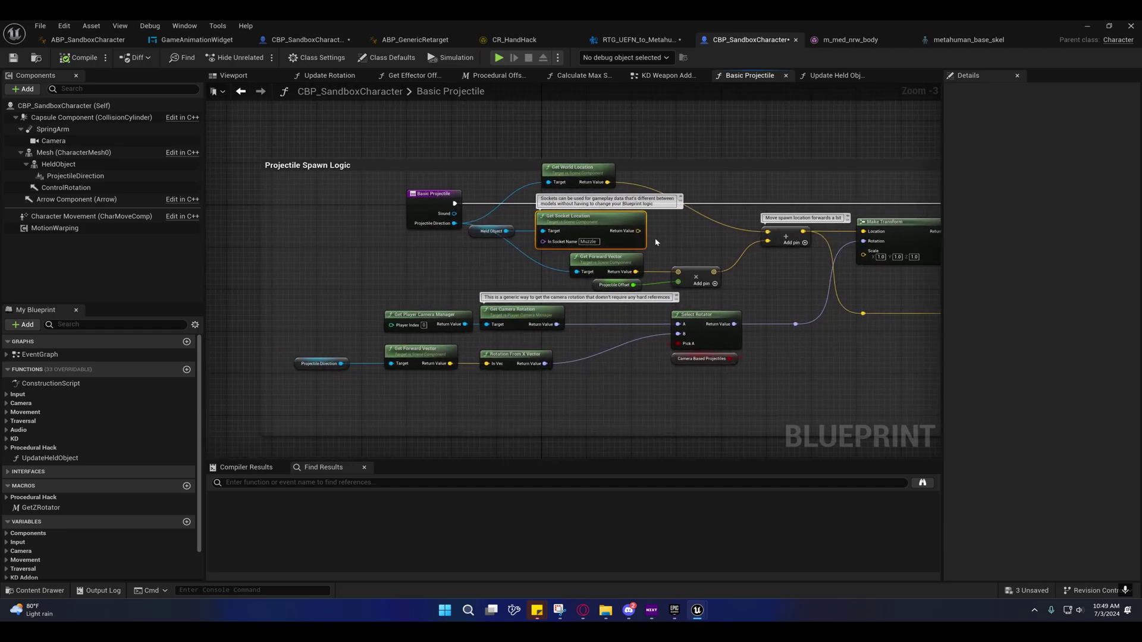
{"action": "right_click_drag", "start_coordinate": [656, 242], "coordinate": [548, 286]}
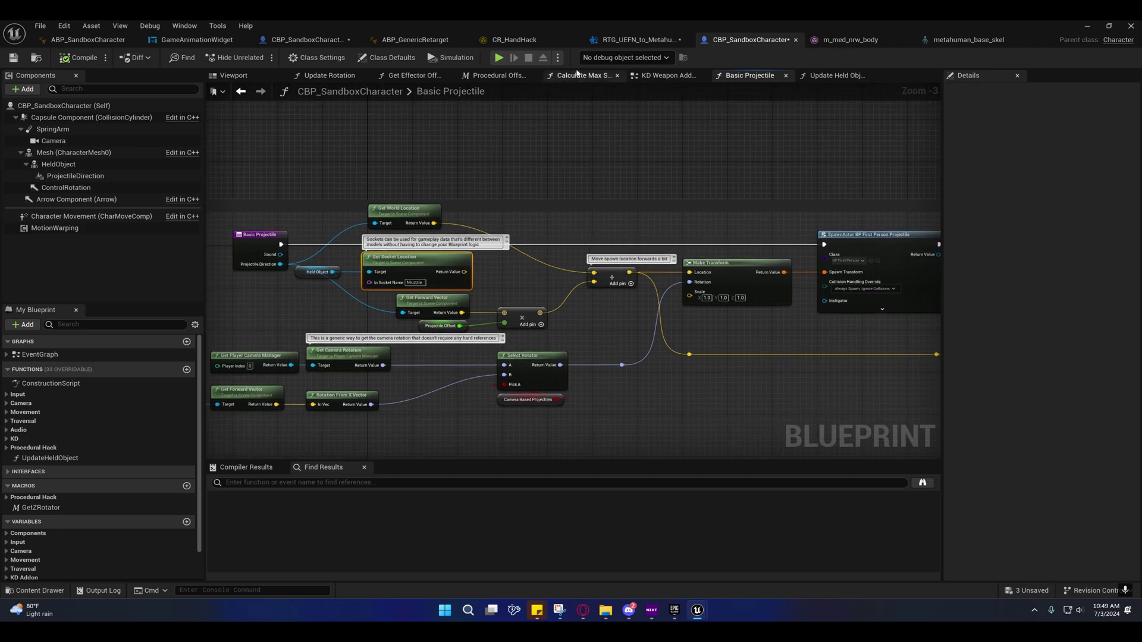
Step: In Kellan's Update Held Object override, inspect the Held Object Retarget variable and HeldObject_Retarget component
{"action": "left_click", "coordinate": [310, 37]}
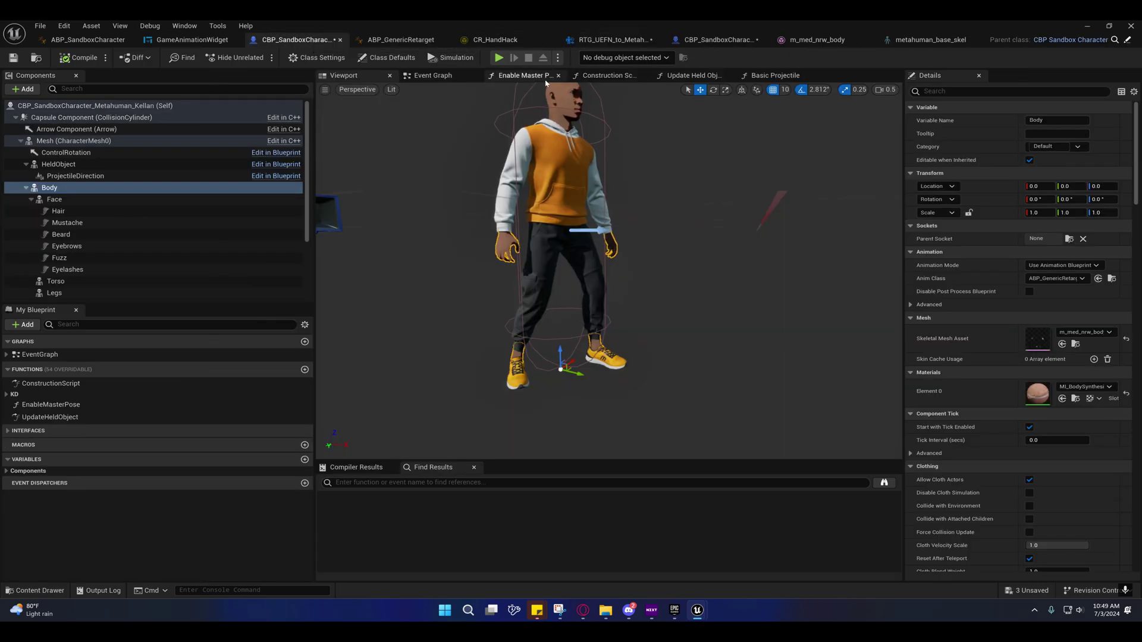
{"action": "left_click", "coordinate": [690, 75]}
{"action": "right_click_drag", "start_coordinate": [563, 227], "coordinate": [520, 210]}
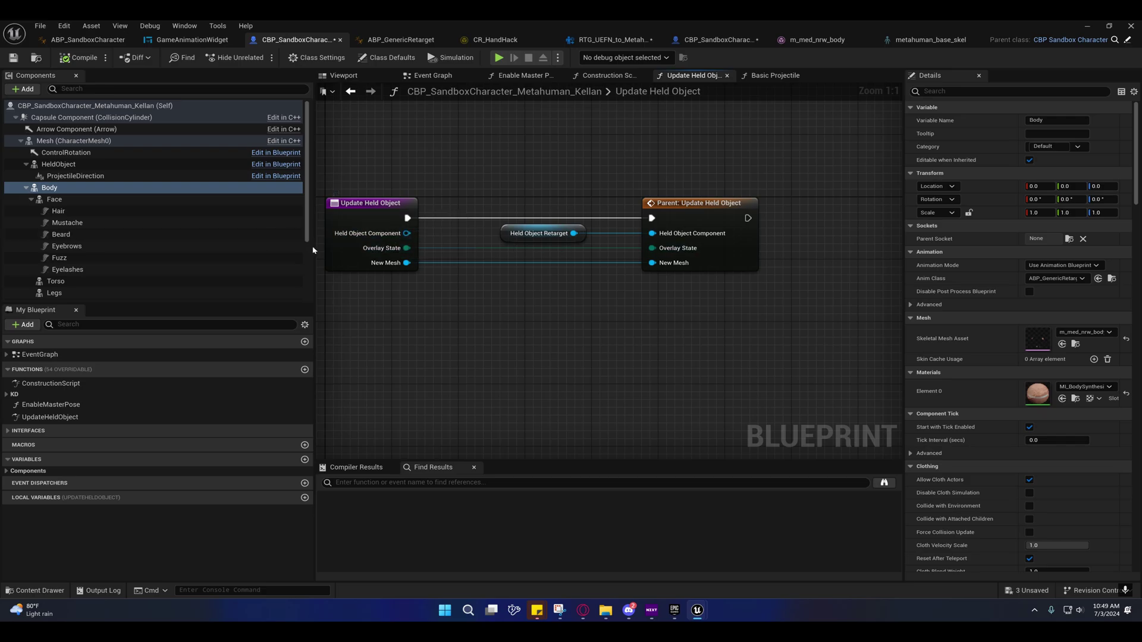
{"action": "left_click_drag", "start_coordinate": [314, 250], "coordinate": [179, 249]}
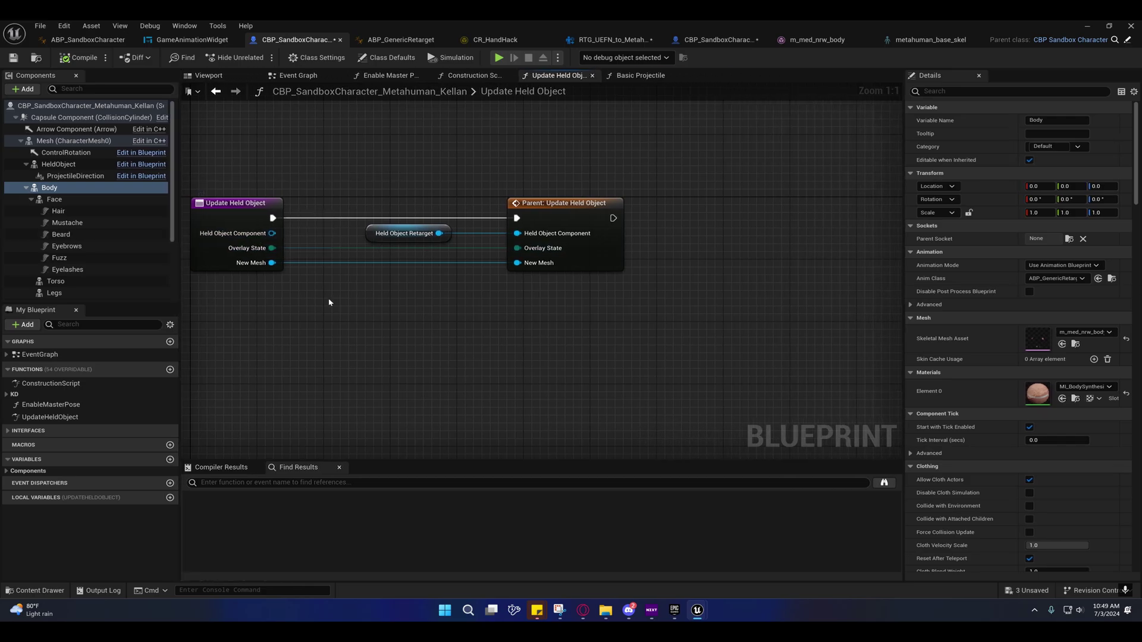
{"action": "right_click_drag", "start_coordinate": [407, 253], "coordinate": [515, 242]}
{"action": "left_click", "coordinate": [484, 229]}
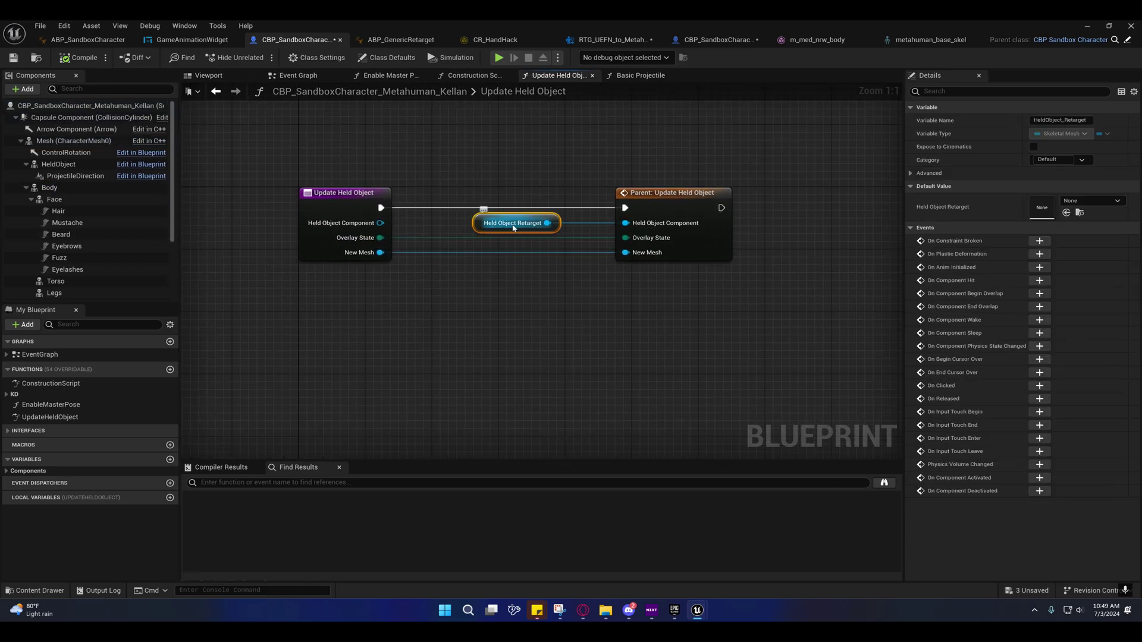
{"action": "scroll", "coordinate": [134, 233], "scroll_direction": "down", "scroll_amount": 3}
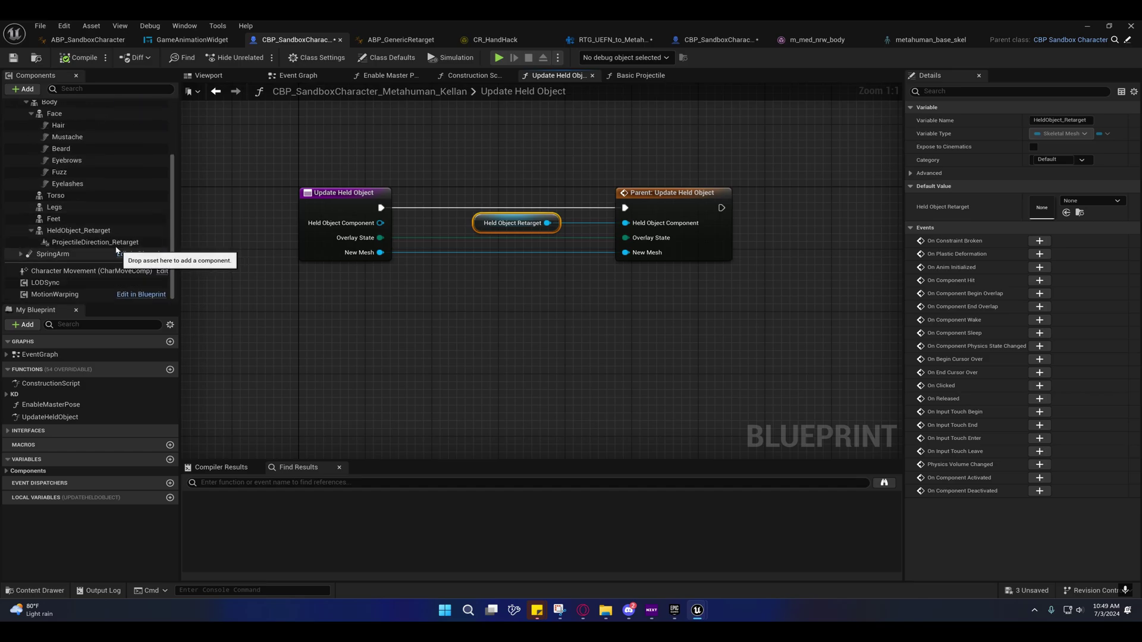
{"action": "left_click", "coordinate": [78, 230]}
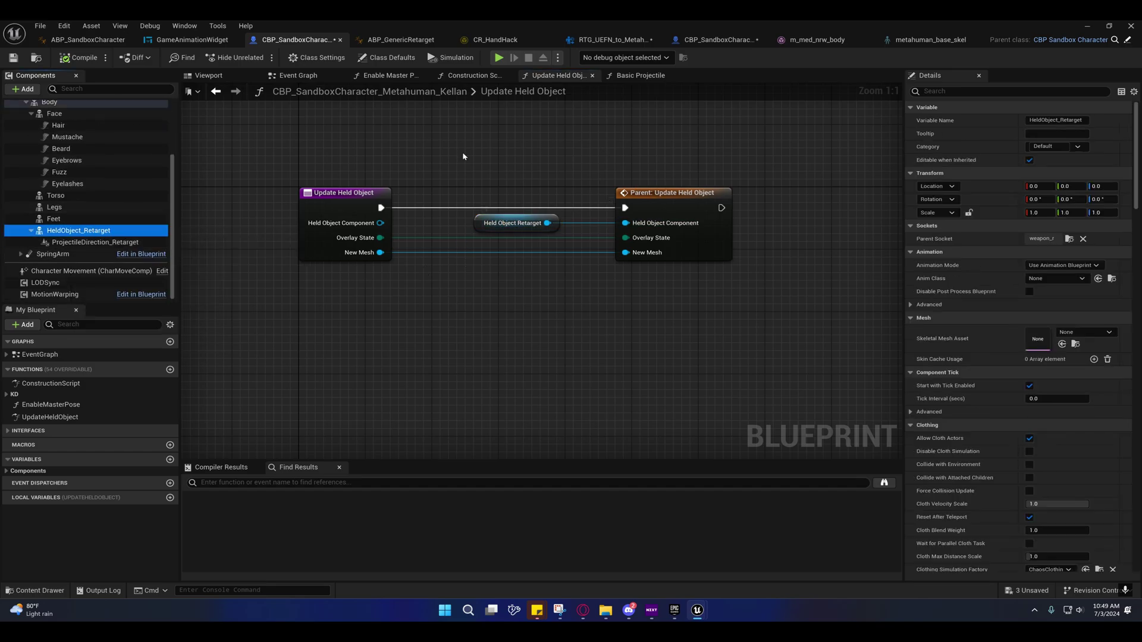
Step: Check the overridable functions list, then open Kellan's Basic Projectile override
{"action": "left_click", "coordinate": [138, 369]}
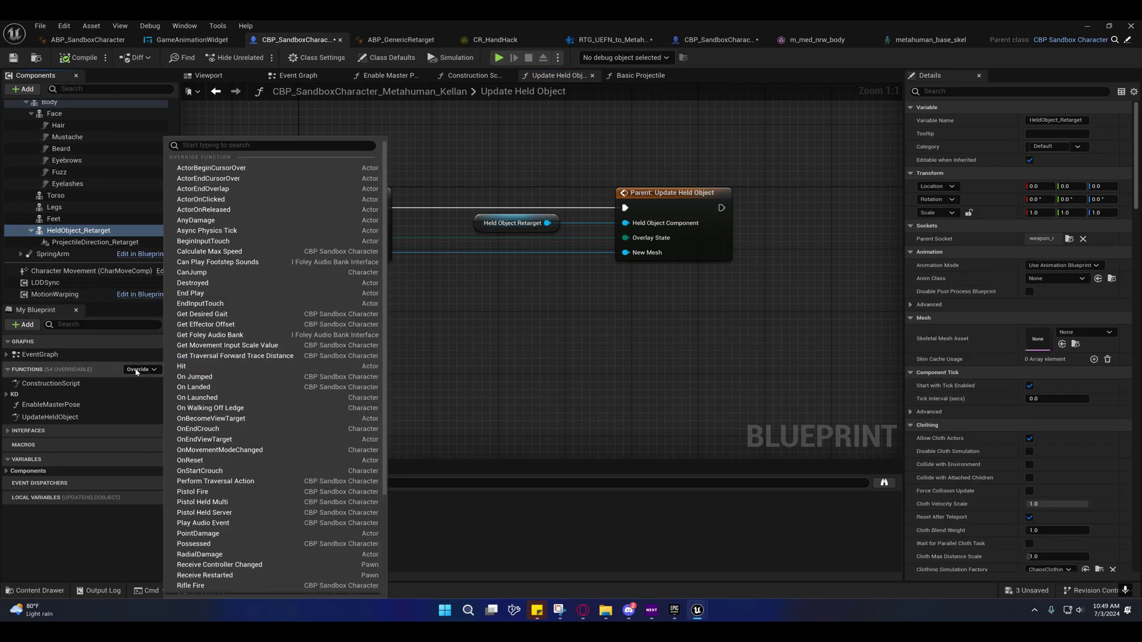
{"action": "right_click_drag", "start_coordinate": [488, 329], "coordinate": [515, 365]}
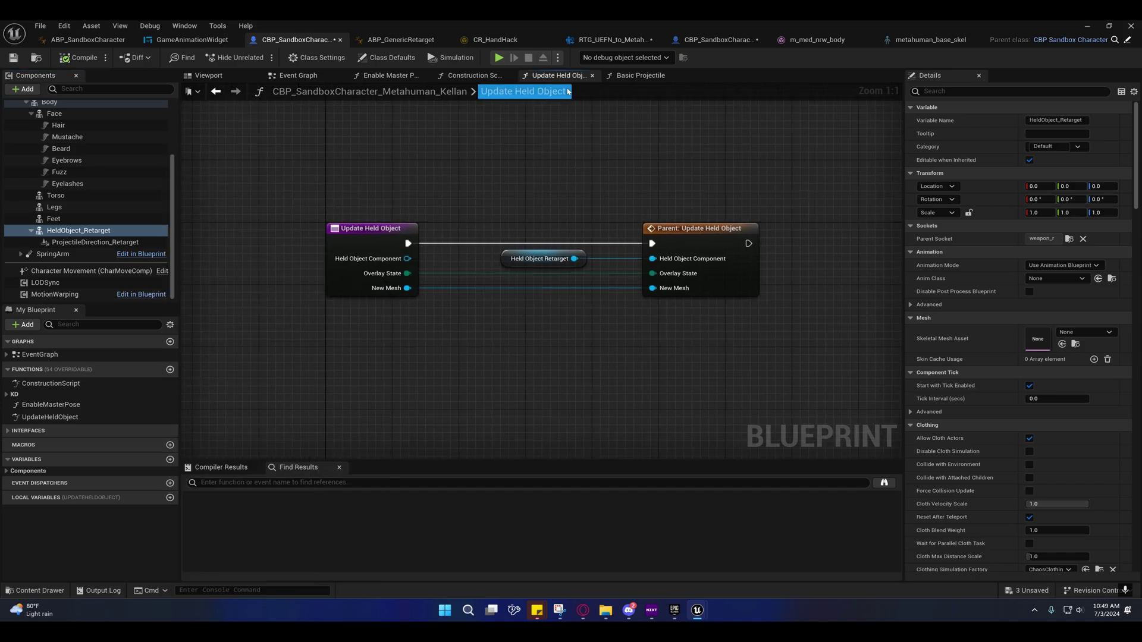
{"action": "left_click", "coordinate": [640, 75]}
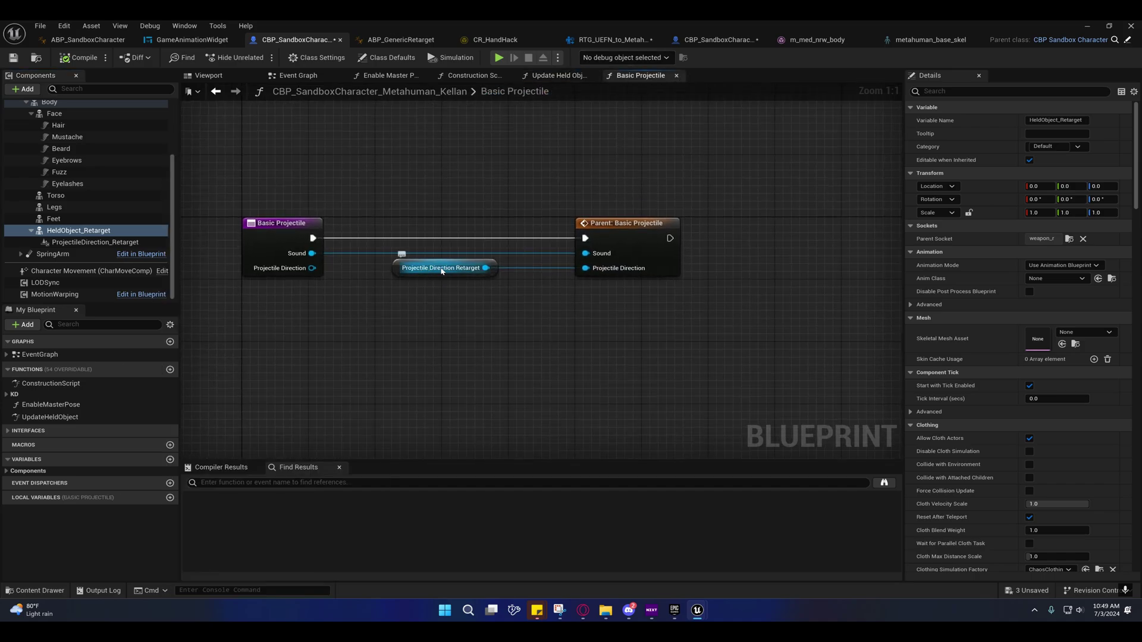
{"action": "left_click", "coordinate": [94, 241]}
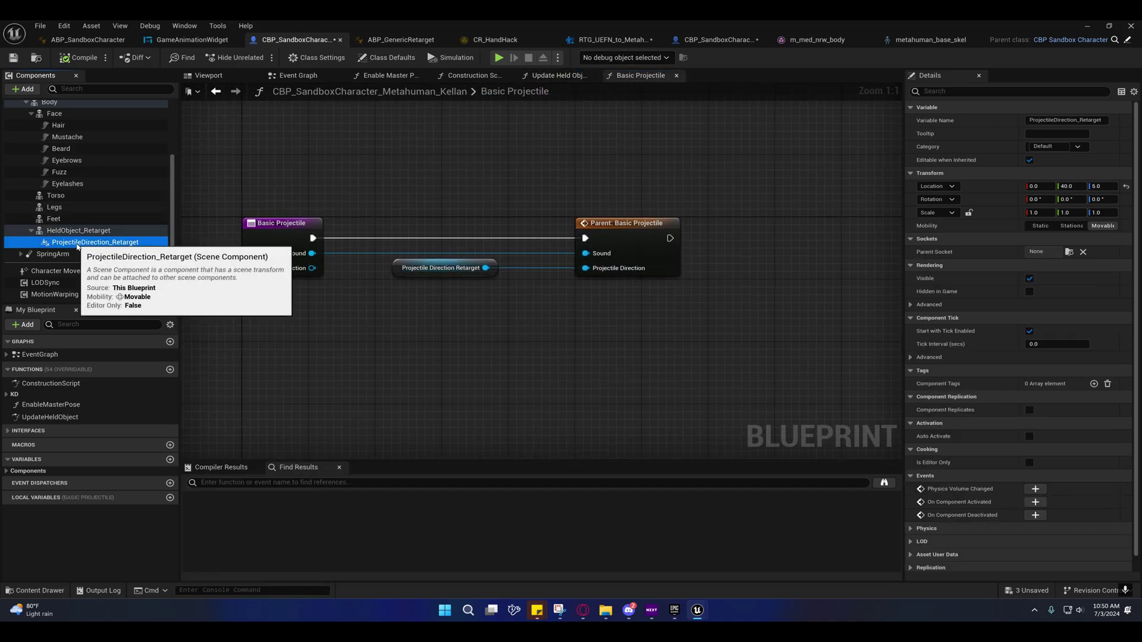
{"action": "left_click_drag", "start_coordinate": [300, 272], "coordinate": [332, 336]}
{"action": "right_click_drag", "start_coordinate": [330, 290], "coordinate": [300, 285]}
{"action": "left_click_drag", "start_coordinate": [281, 248], "coordinate": [554, 246]}
{"action": "right_click_drag", "start_coordinate": [487, 342], "coordinate": [635, 339]}
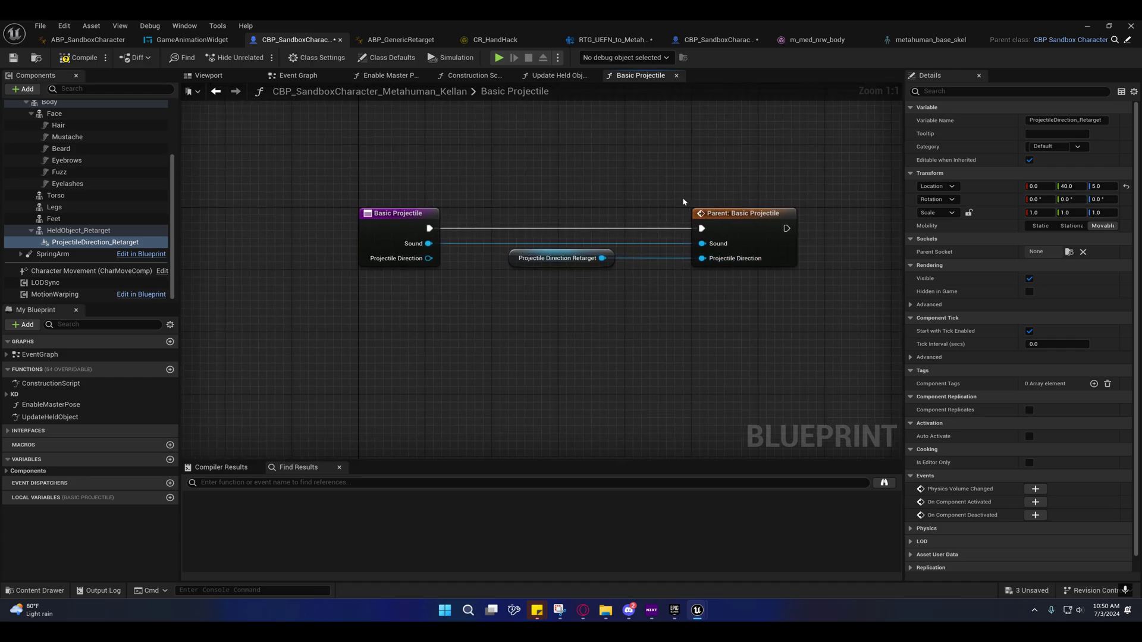
{"action": "right_click_drag", "start_coordinate": [599, 302], "coordinate": [593, 267]}
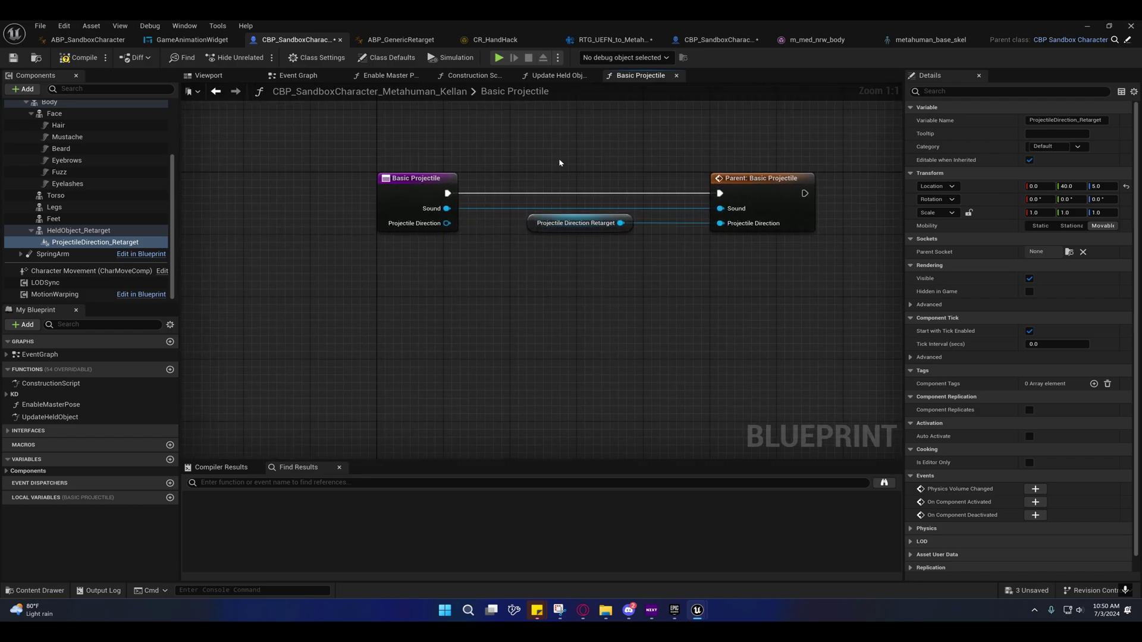